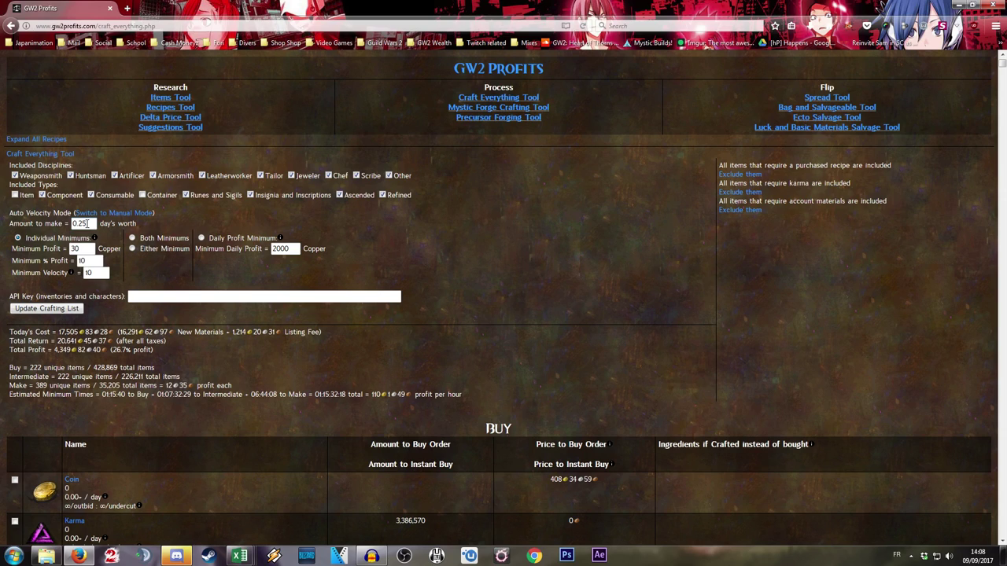
Set the amount to make to 0.01 day's worth and reload the crafting list.
double_click(87, 224)
type("0.01")
key("Return")
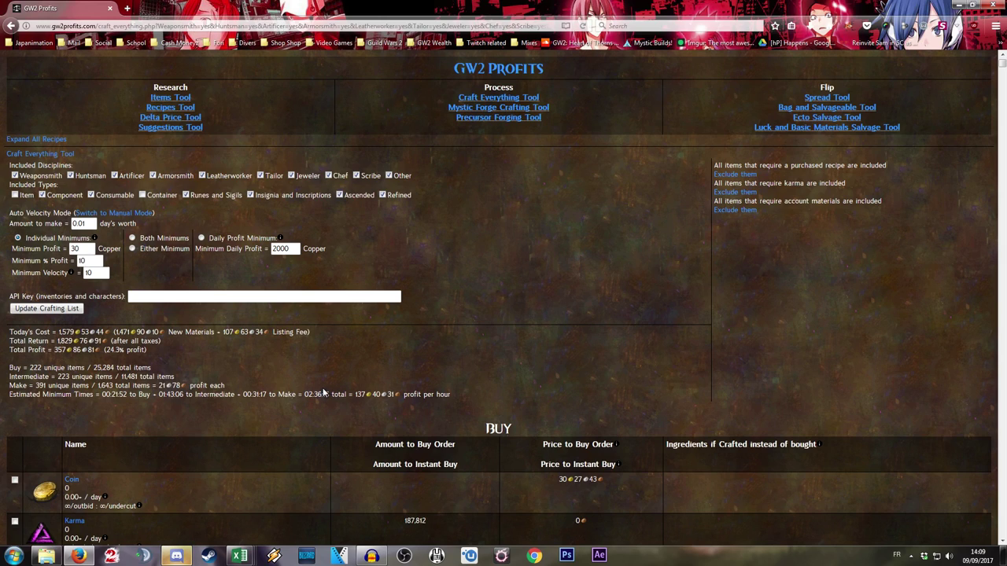
Change Minimum Profit to 500 copper and recalculate the list to 330g 31s 98c profit.
double_click(75, 249)
type("500")
double_click(74, 260)
left_click(99, 273)
key("Return")
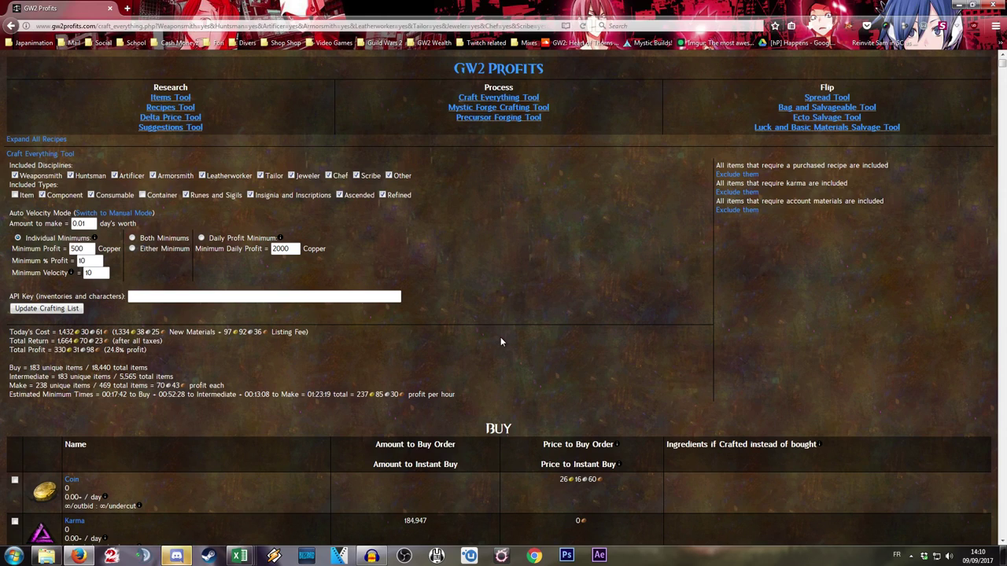
scroll(500, 337, "down", 2)
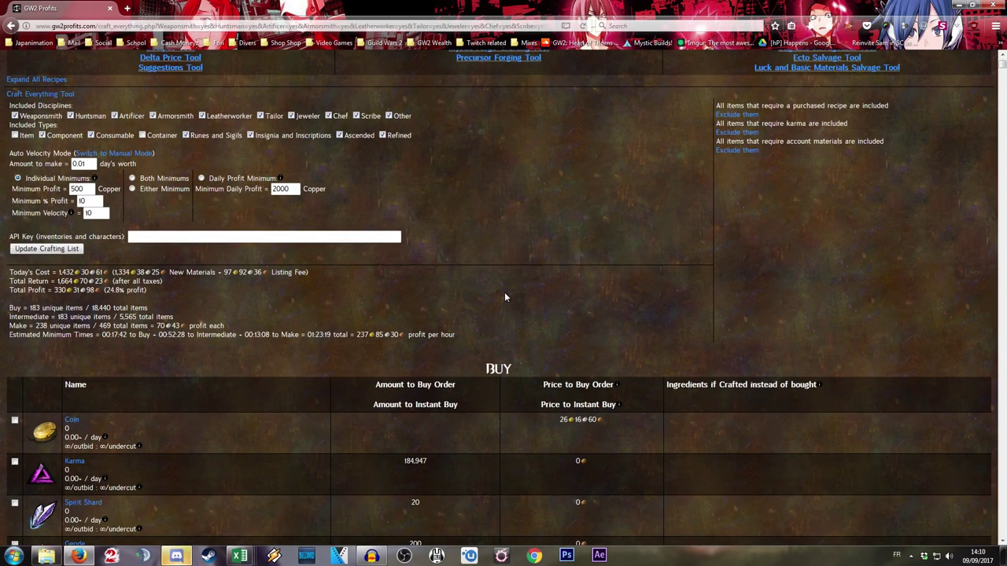
Scroll past the Buy and Intermediate tables down to the Make Weaponsmith section.
scroll(505, 297, "up", 2)
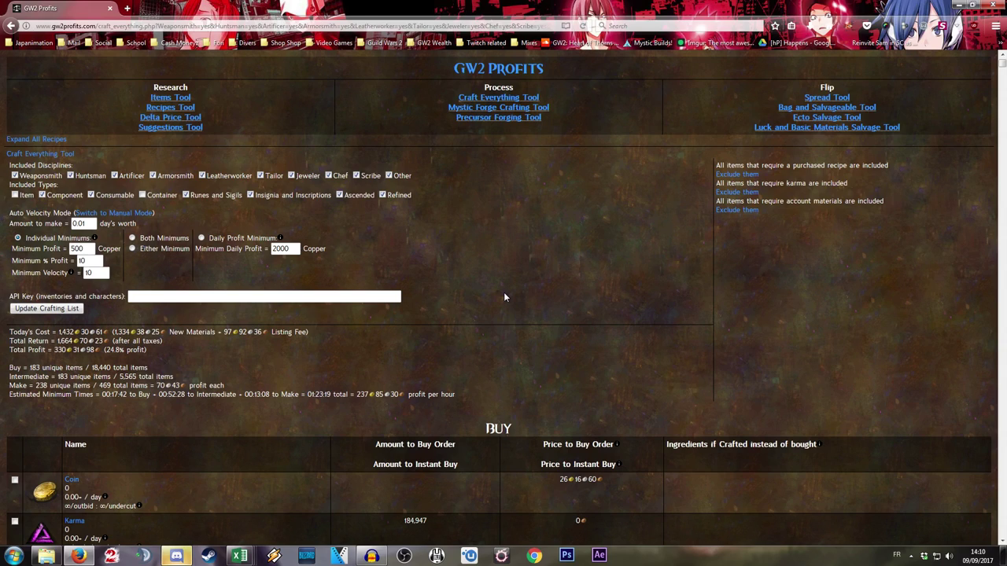
scroll(476, 300, "down", 2)
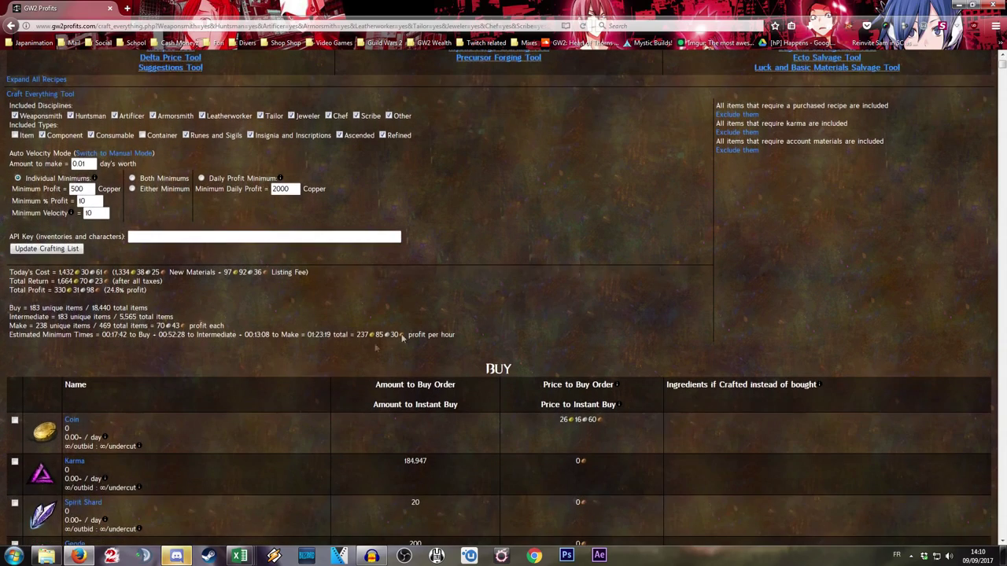
scroll(266, 404, "down", 4)
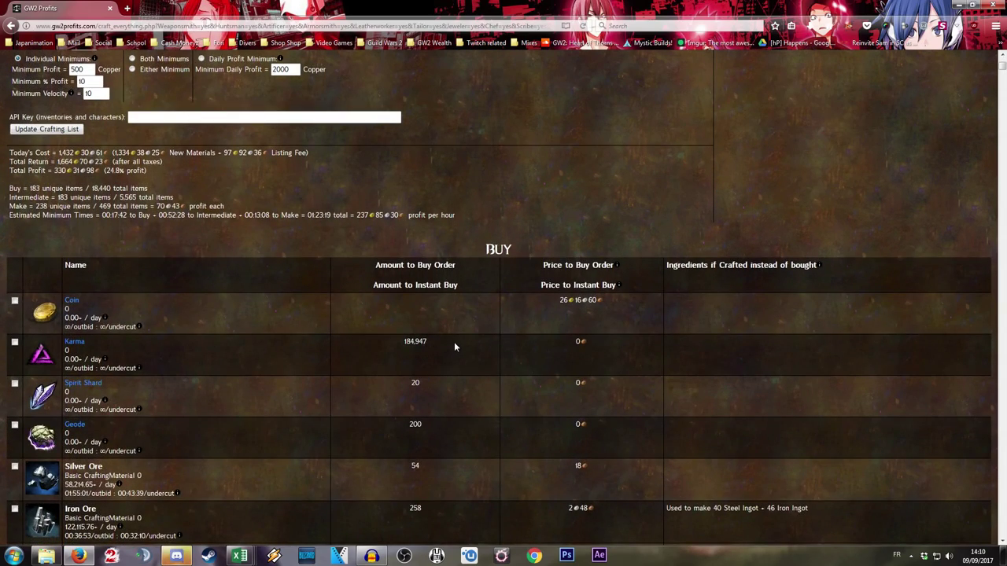
scroll(444, 453, "down", 8)
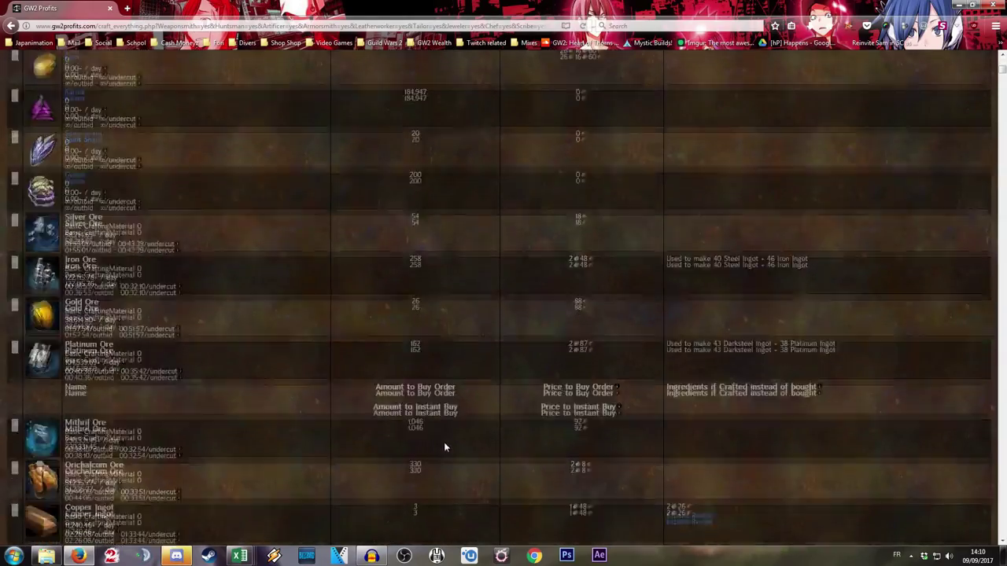
scroll(430, 419, "up", 15)
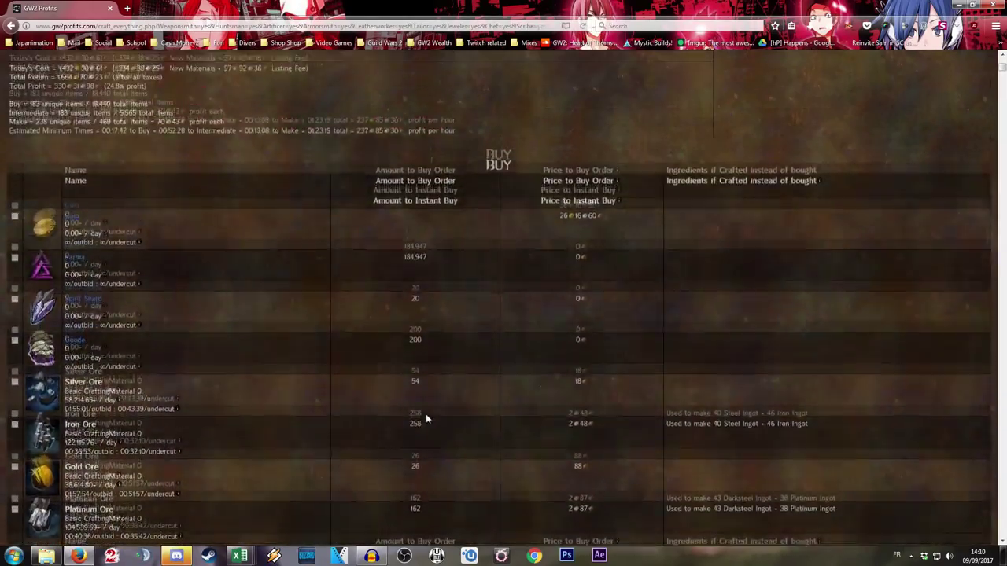
scroll(423, 401, "up", 1)
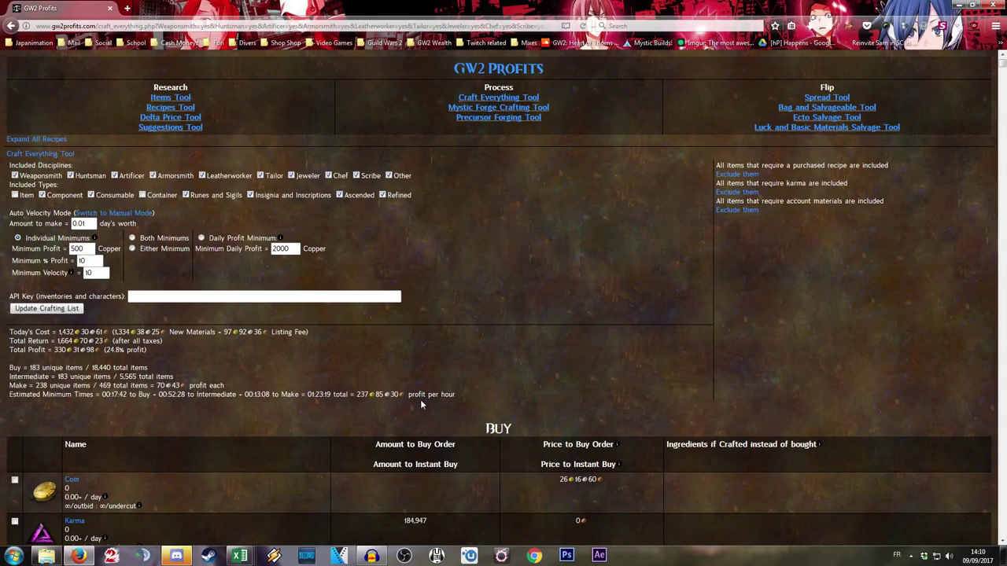
scroll(420, 399, "down", 4)
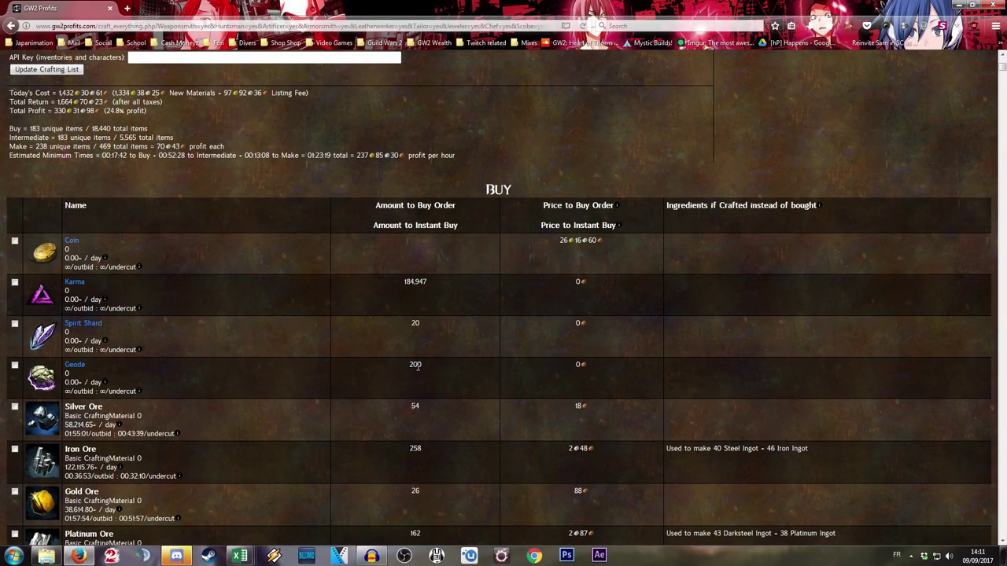
scroll(417, 370, "down", 14)
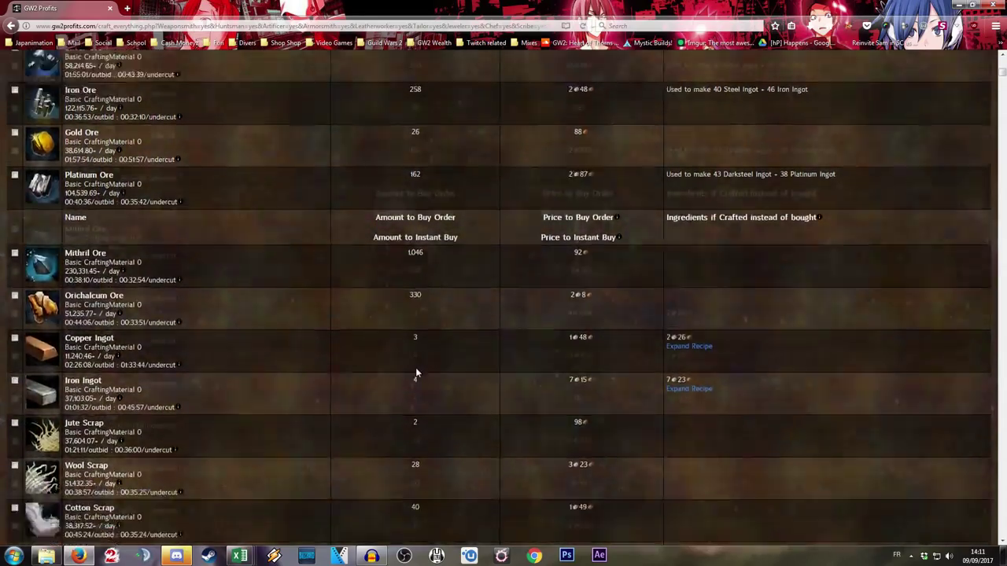
scroll(417, 378, "down", 20)
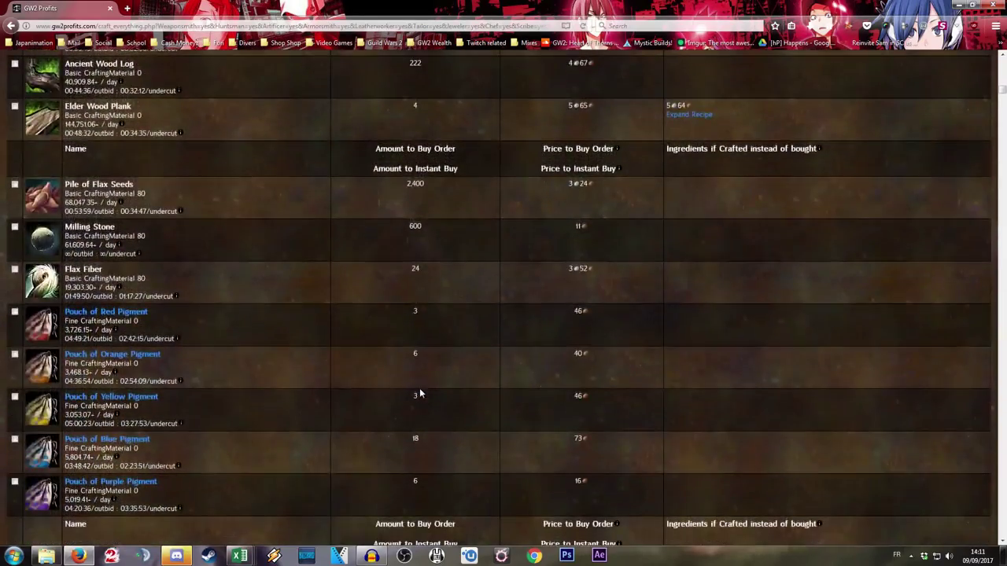
scroll(419, 391, "down", 20)
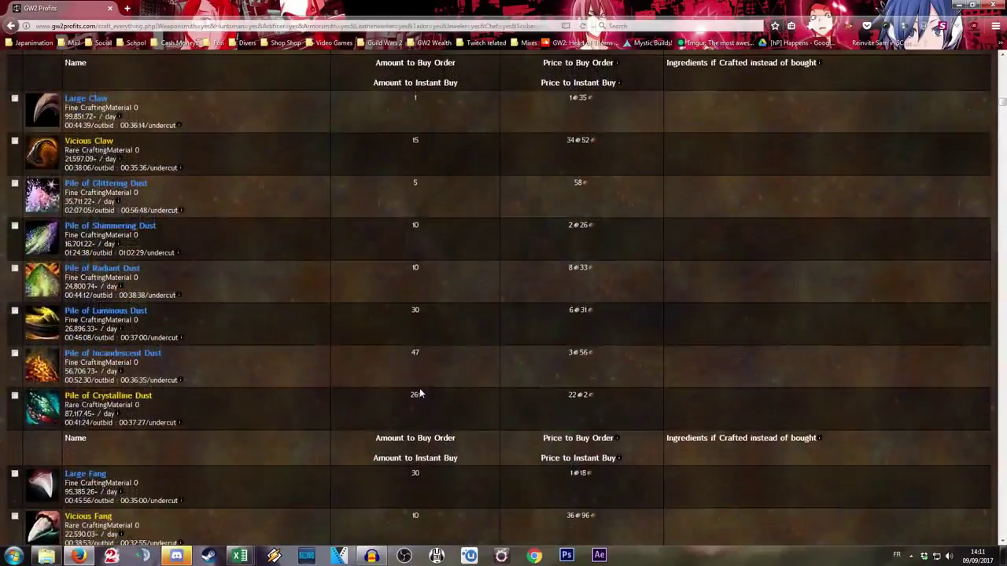
scroll(419, 389, "down", 20)
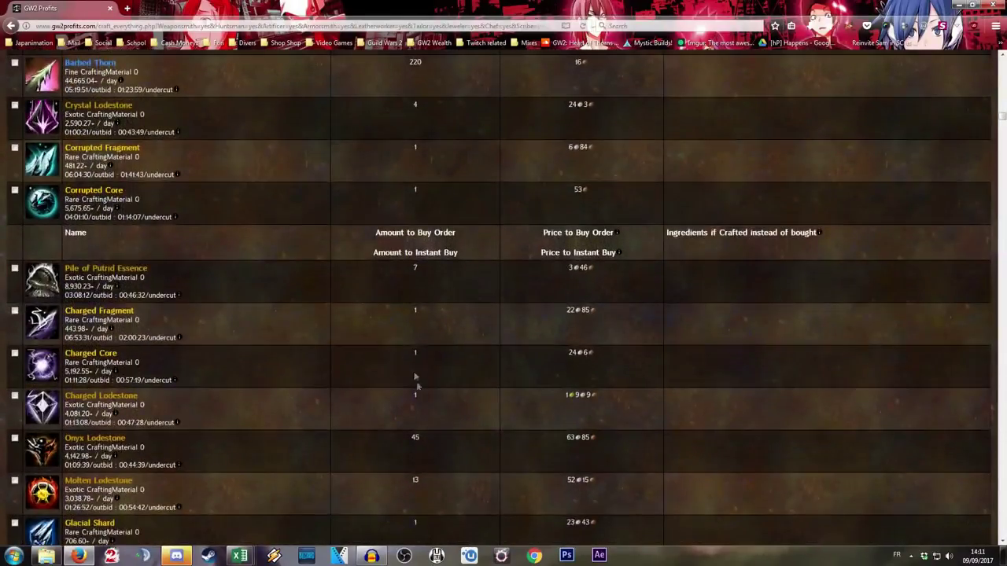
scroll(403, 218, "down", 15)
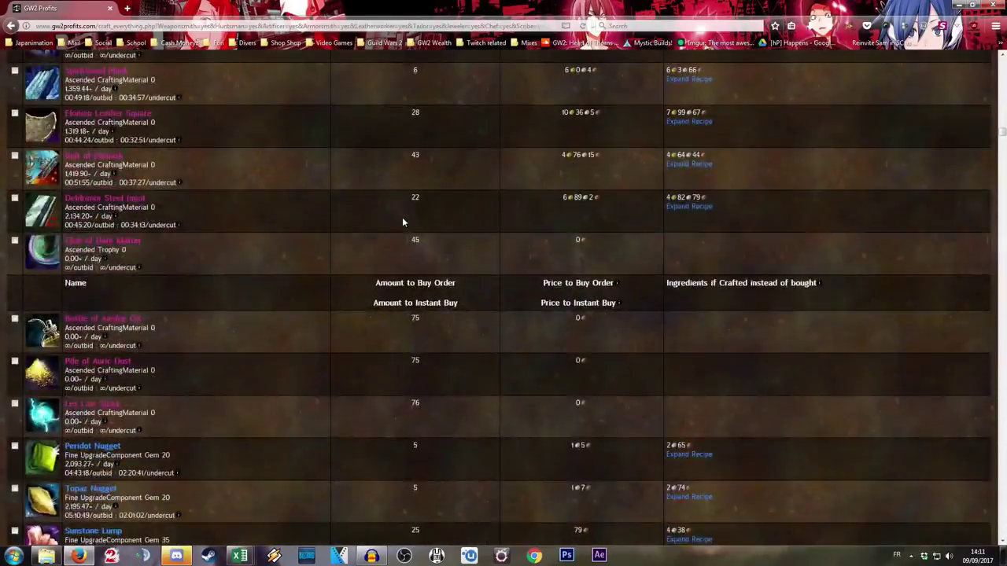
scroll(214, 334, "down", 20)
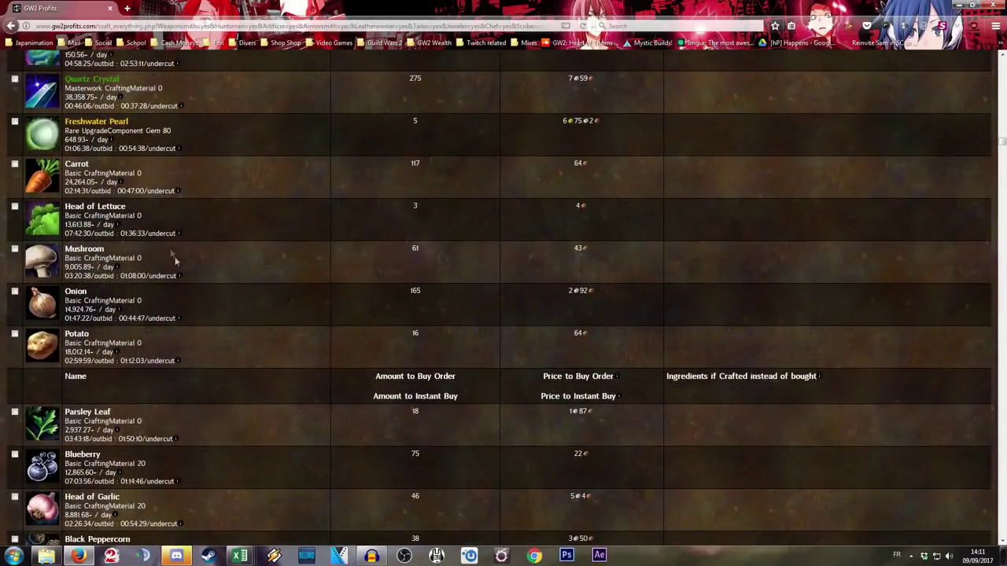
scroll(393, 307, "down", 20)
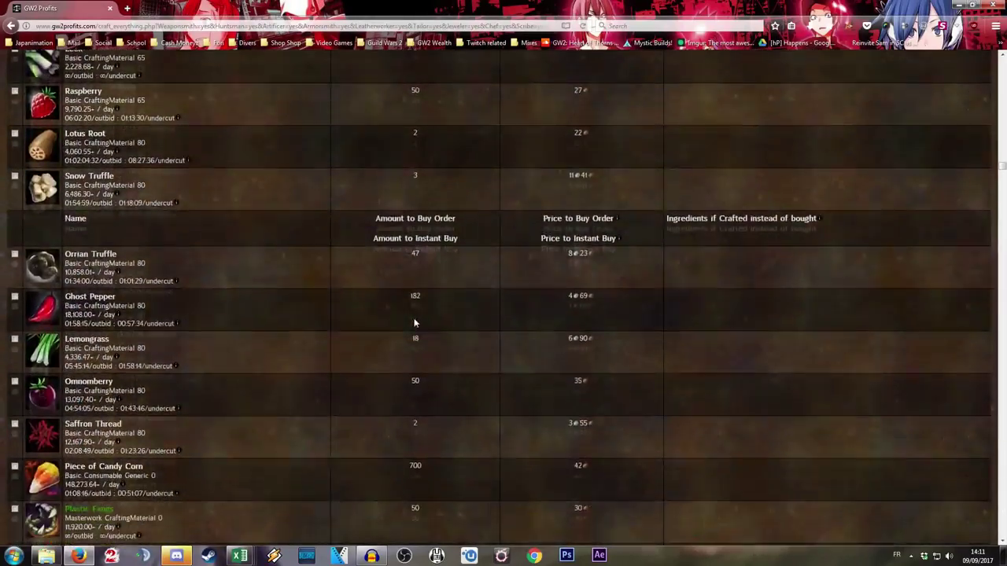
scroll(413, 324, "down", 20)
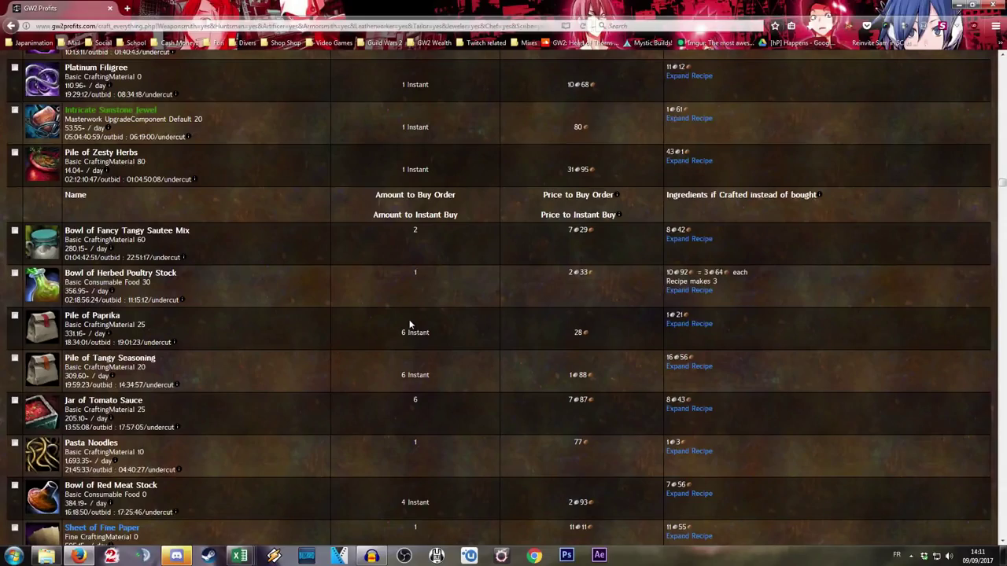
scroll(409, 322, "down", 1)
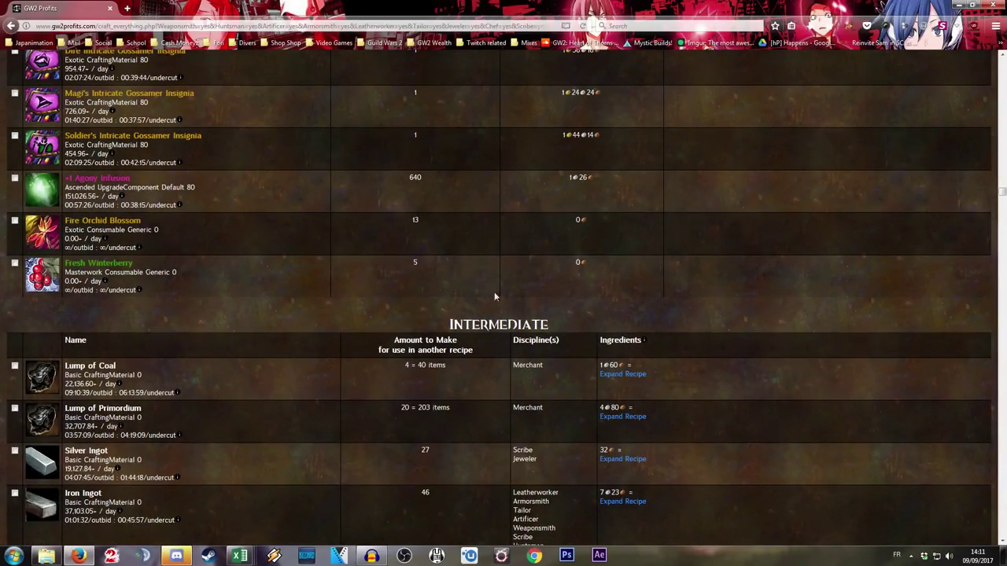
scroll(215, 386, "down", 3)
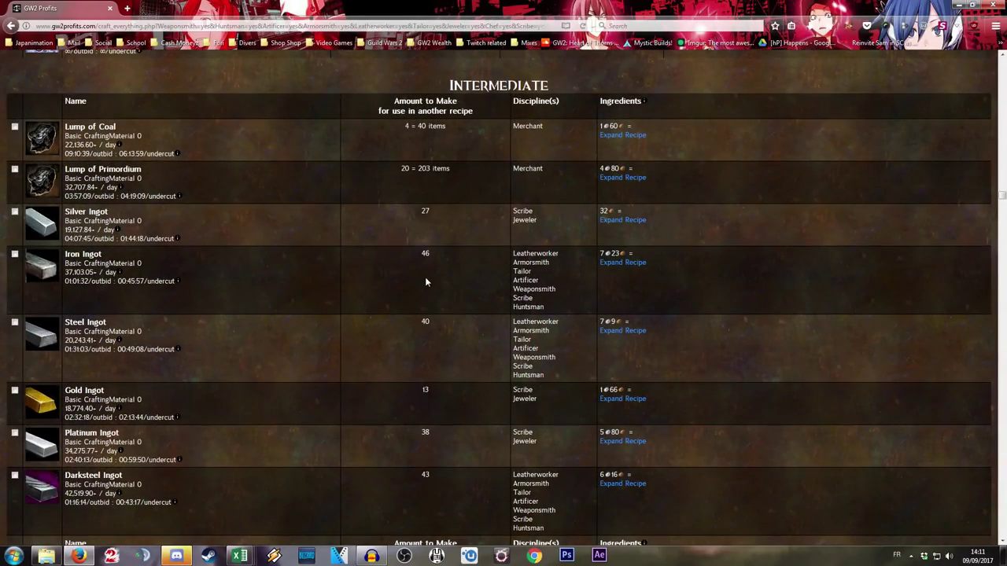
scroll(425, 279, "down", 20)
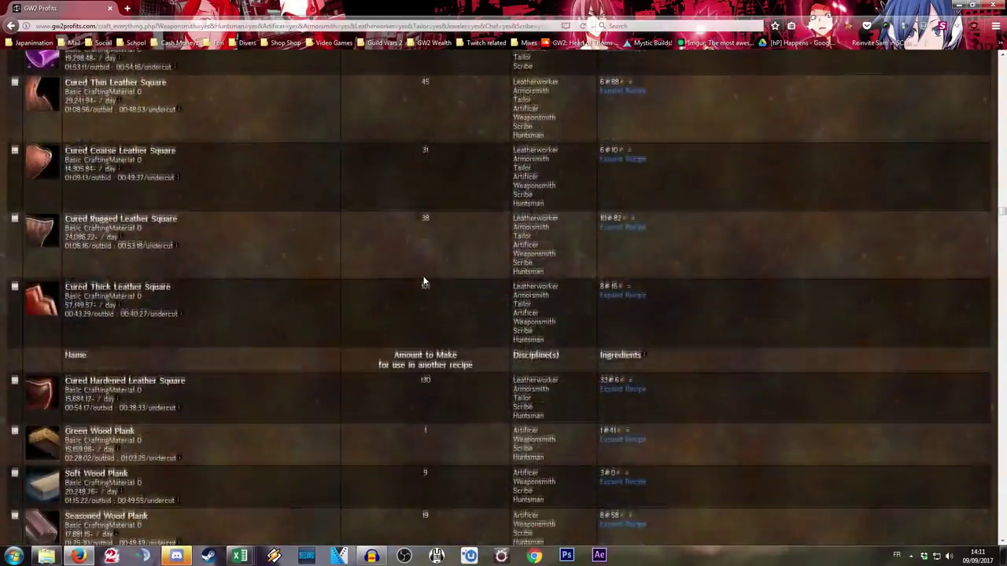
scroll(426, 276, "down", 20)
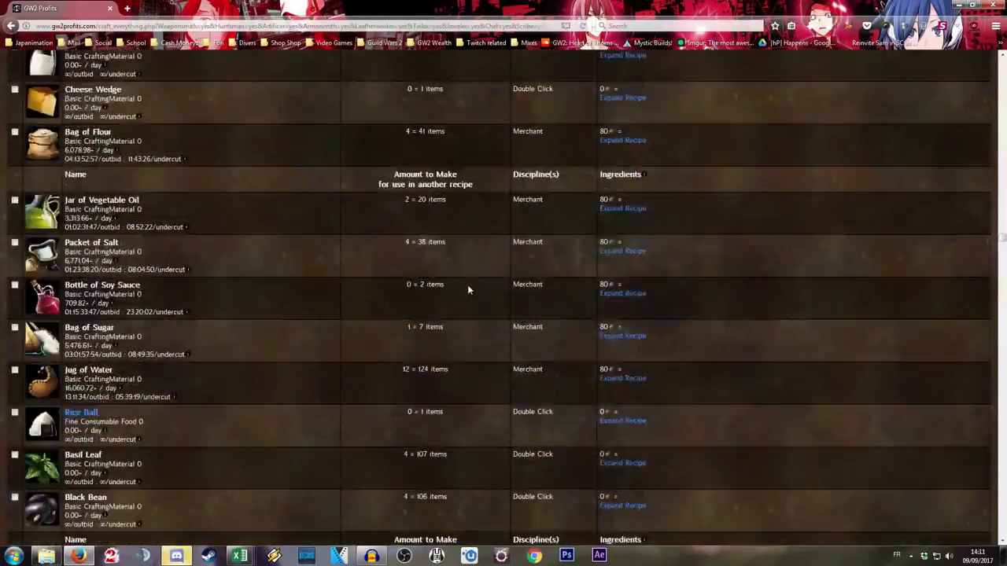
scroll(468, 289, "down", 20)
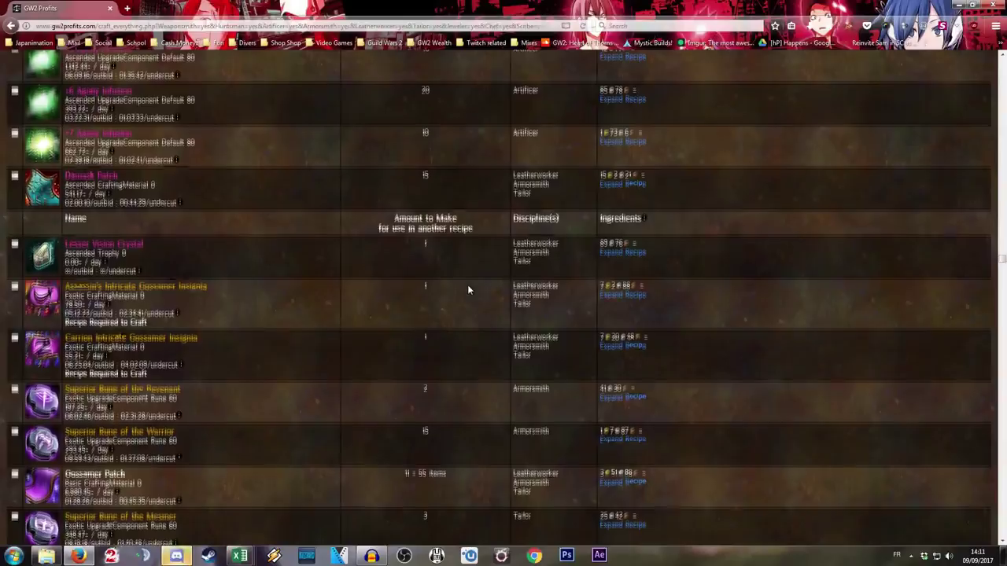
scroll(467, 290, "down", 20)
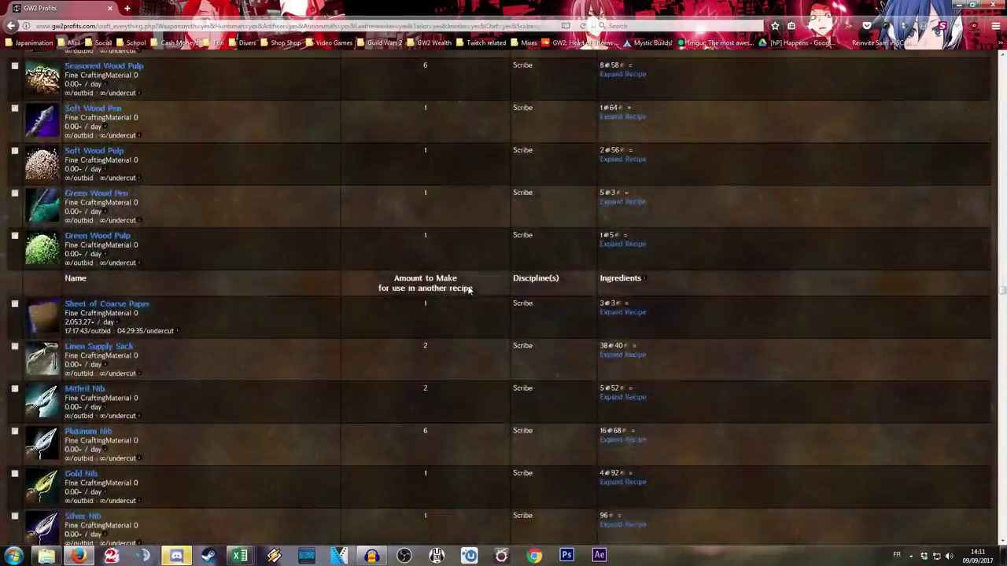
scroll(468, 290, "down", 20)
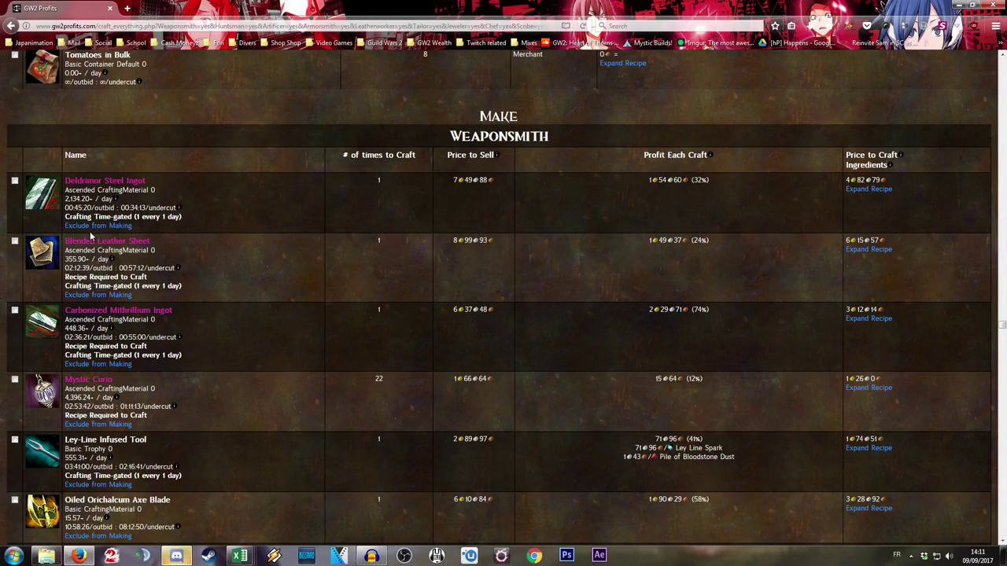
Check Superior Sigils of Renewal and Torment, and Minor and Major Sigil of Bursting for exclusion.
scroll(90, 235, "down", 8)
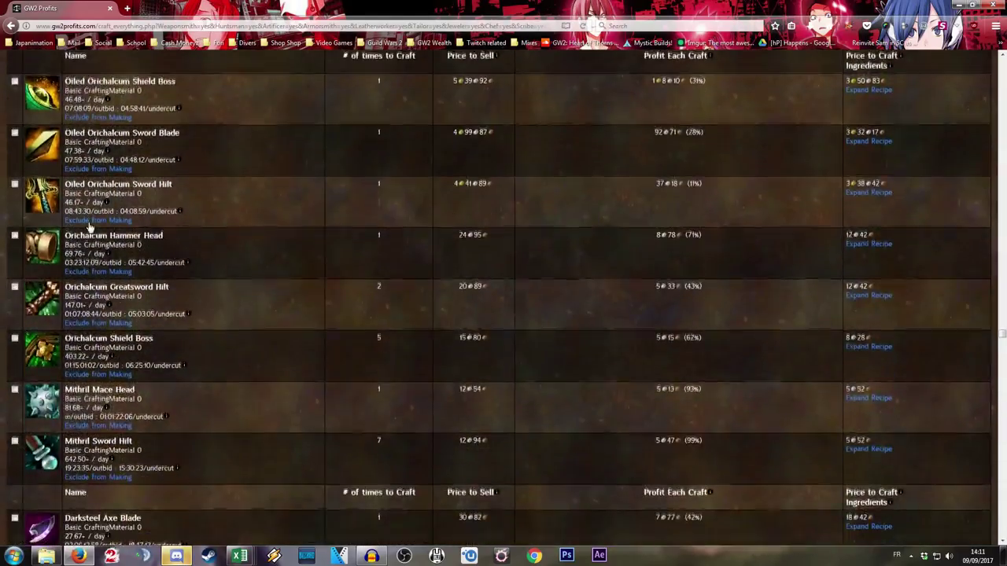
scroll(90, 226, "down", 12)
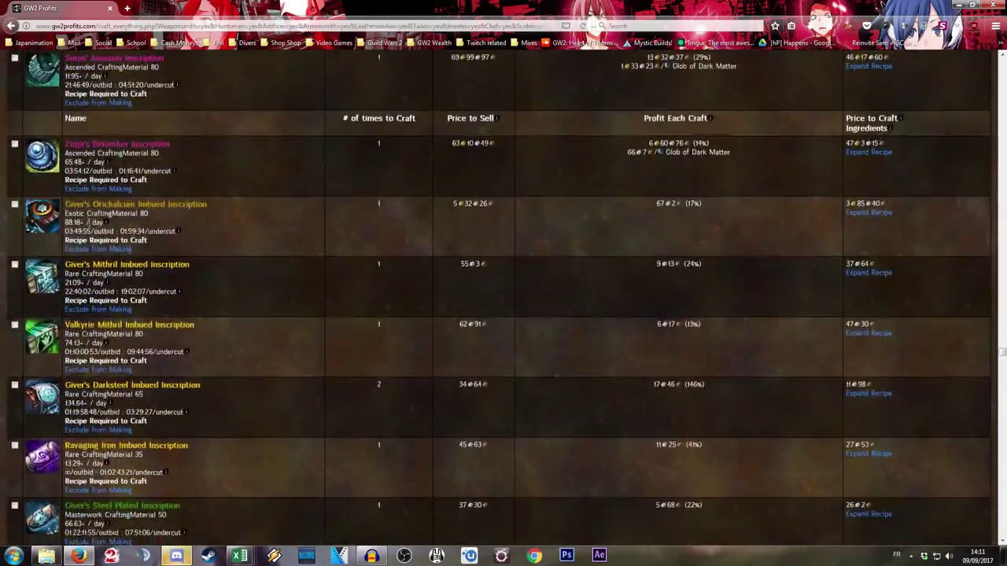
scroll(88, 223, "down", 4)
scroll(88, 223, "up", 5)
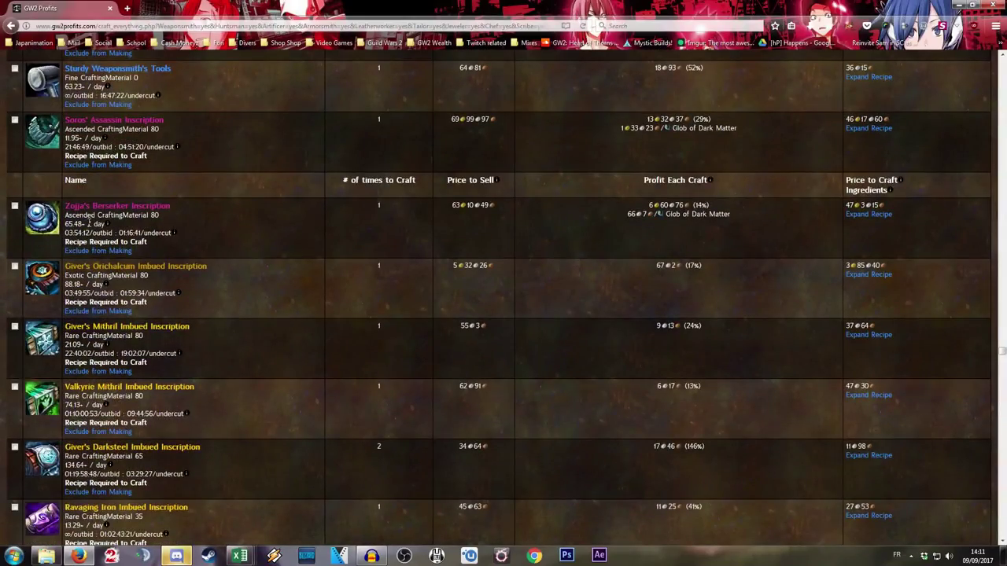
scroll(88, 224, "down", 15)
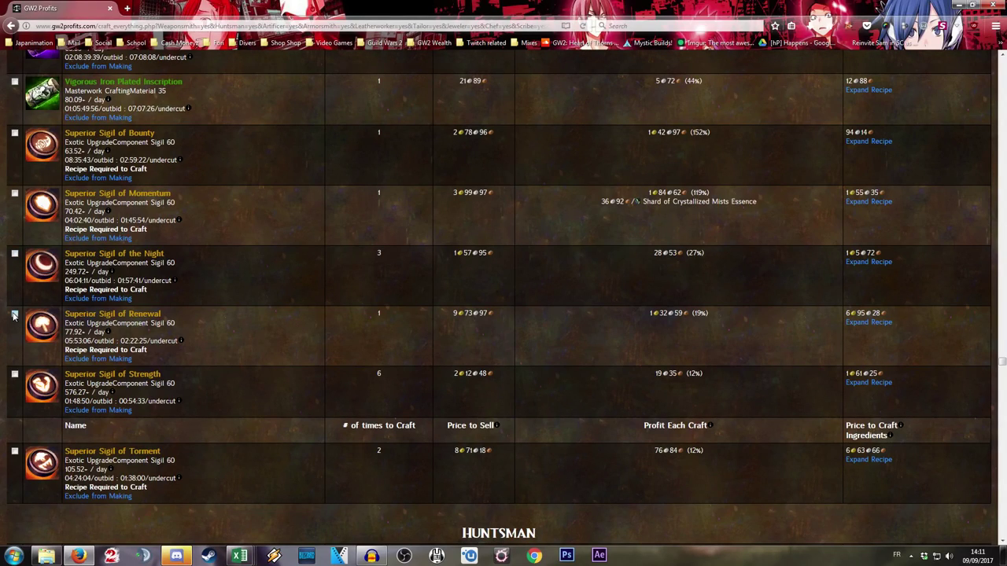
left_click(15, 313)
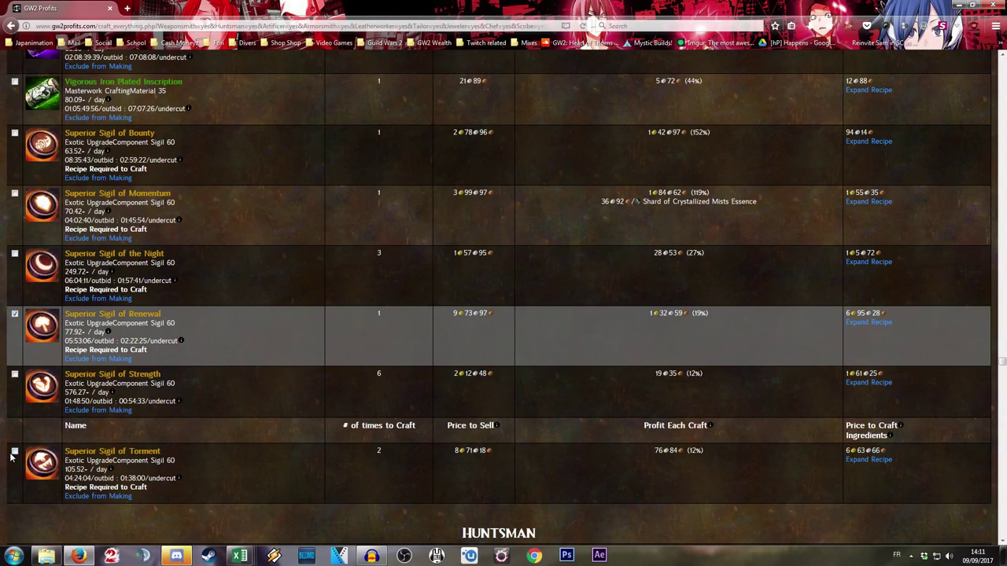
left_click(14, 451)
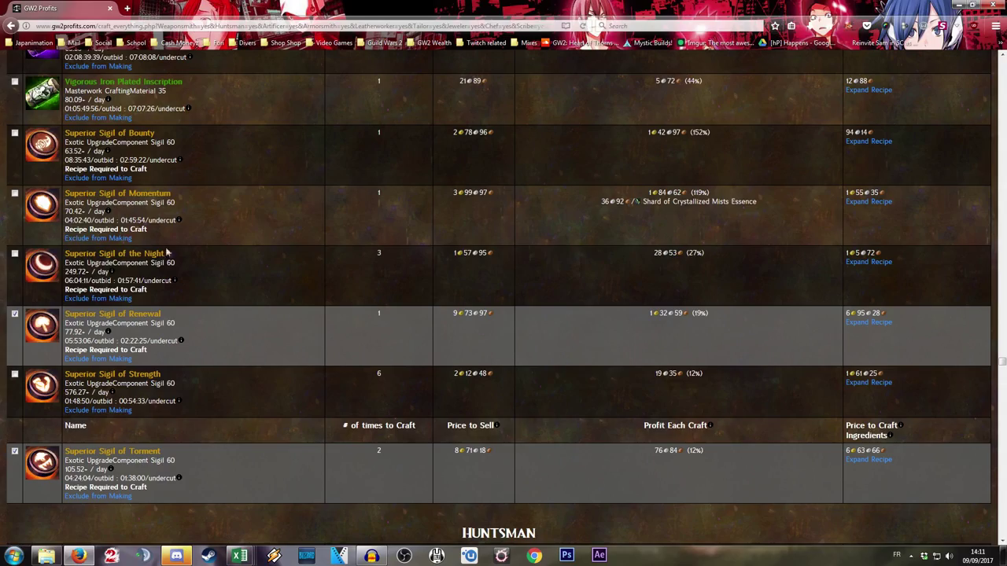
scroll(202, 272, "down", 6)
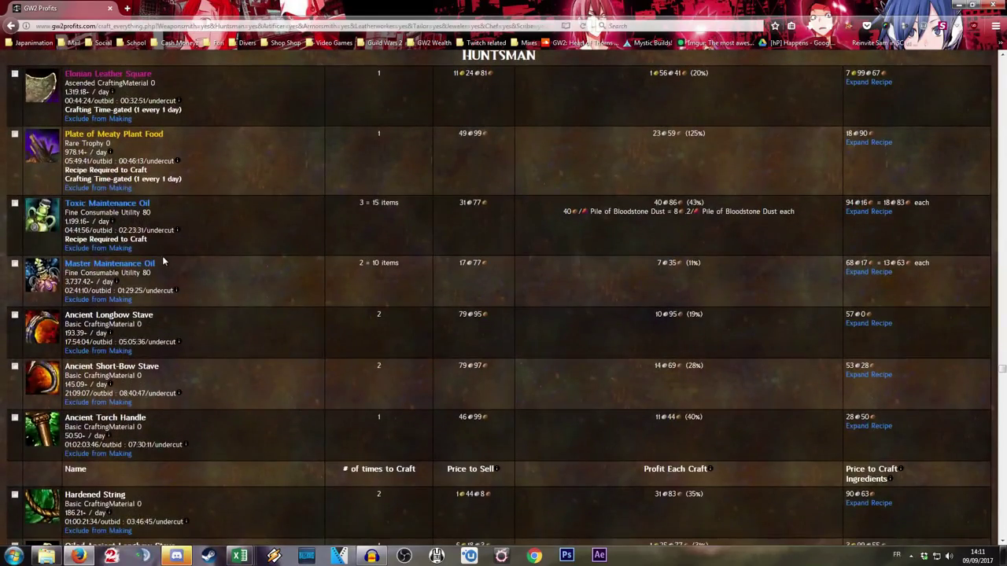
scroll(159, 258, "down", 1)
scroll(159, 256, "down", 15)
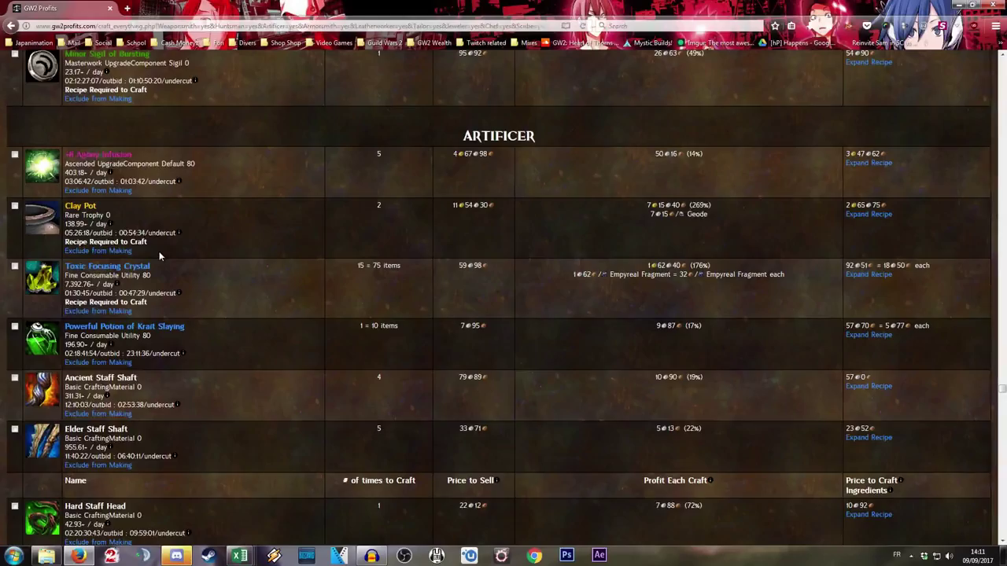
scroll(159, 251, "up", 3)
left_click(14, 233)
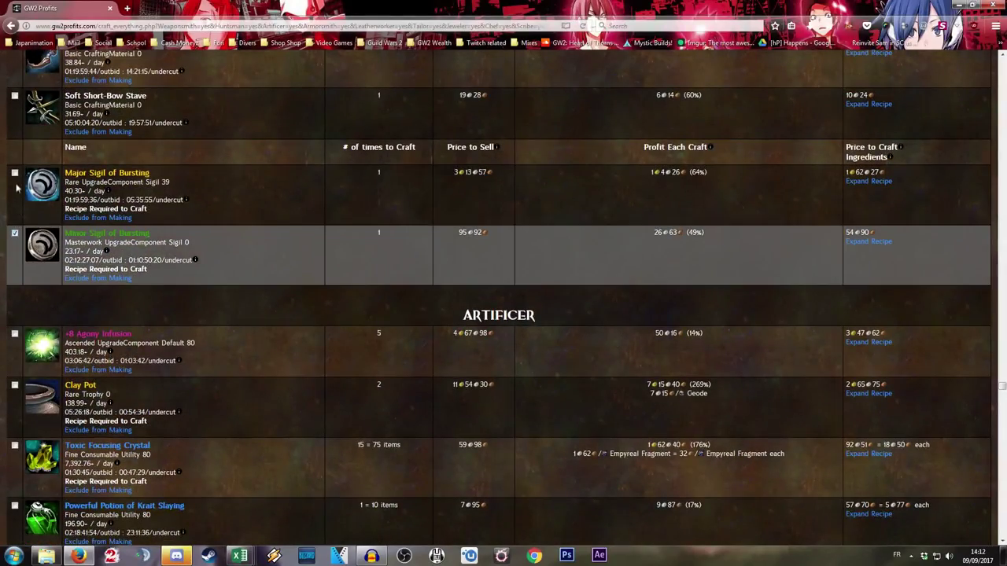
left_click(14, 172)
Check Clay Pot, Toxic Focusing Crystal, Major and Minor Sigil of Malice, and Heat Stone.
scroll(181, 183, "down", 3)
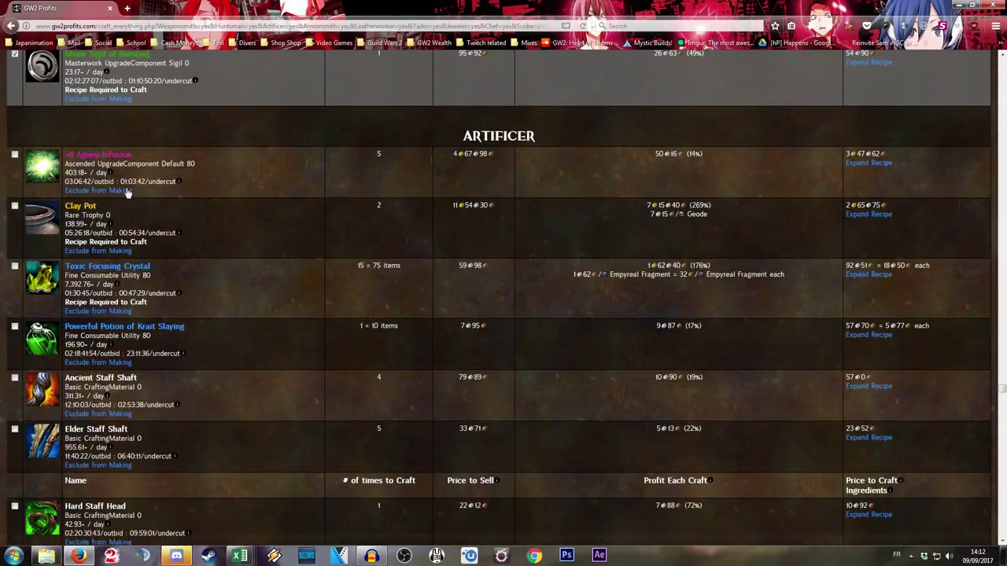
scroll(126, 192, "down", 1)
left_click(282, 164)
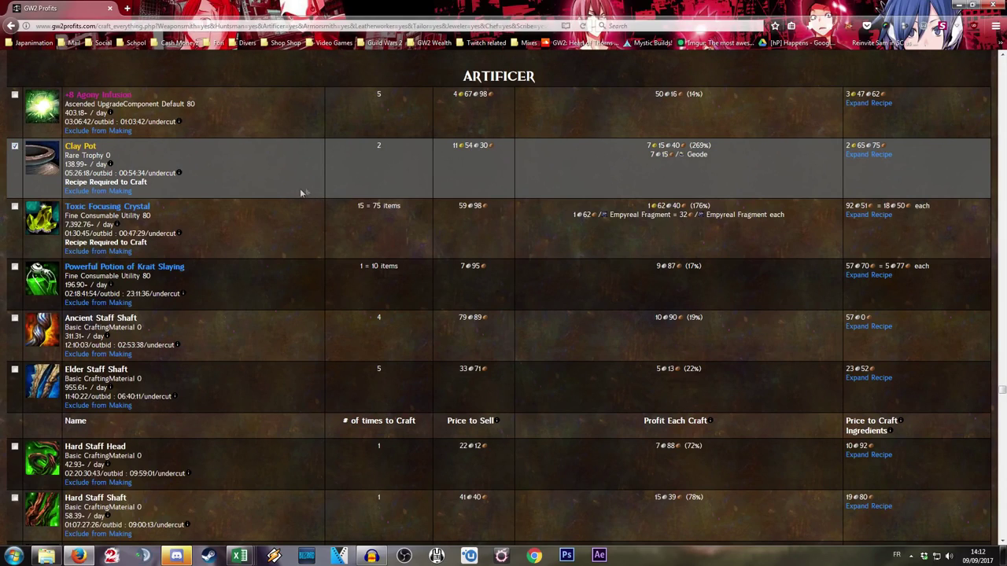
left_click(14, 208)
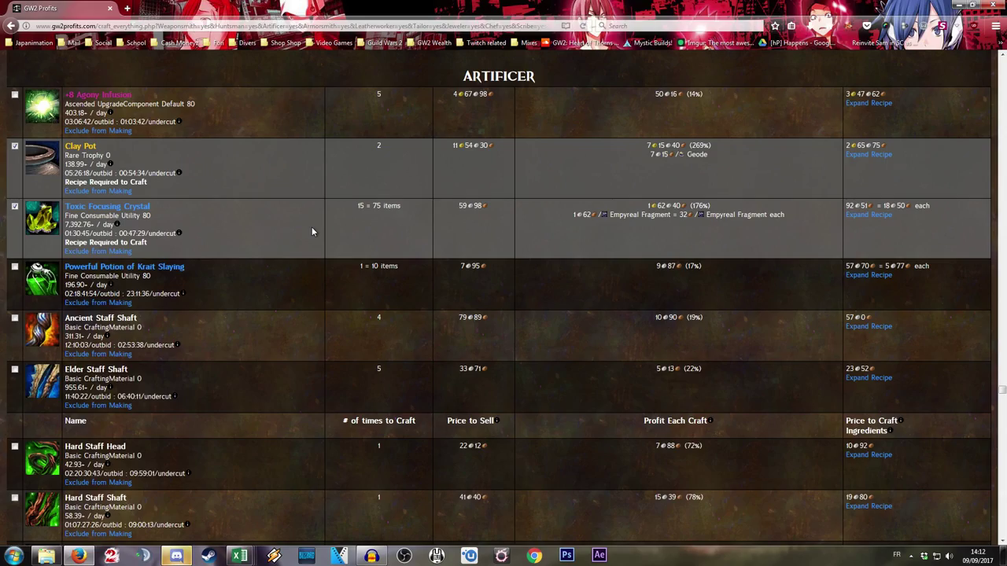
scroll(208, 211, "down", 3)
scroll(197, 210, "down", 5)
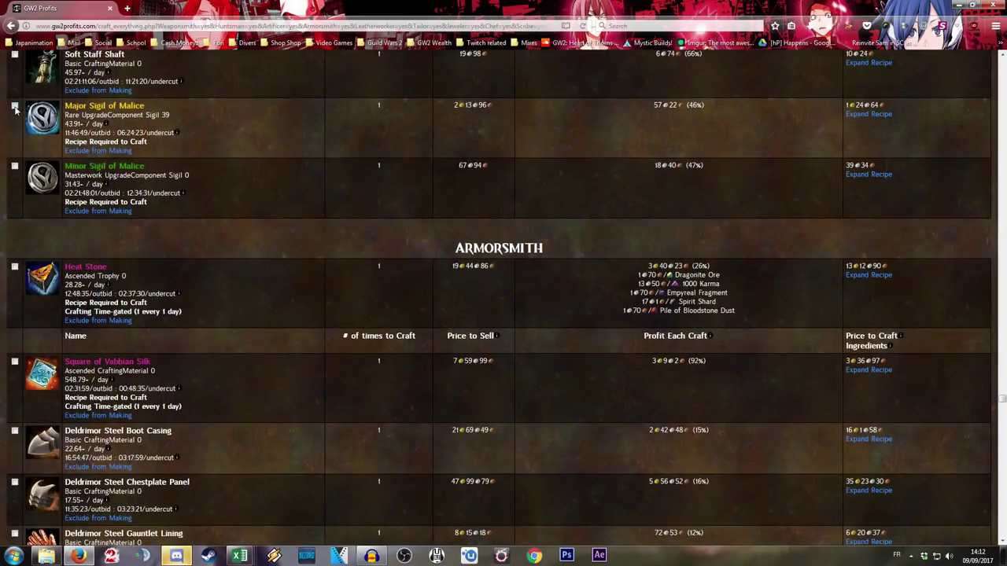
left_click(15, 106)
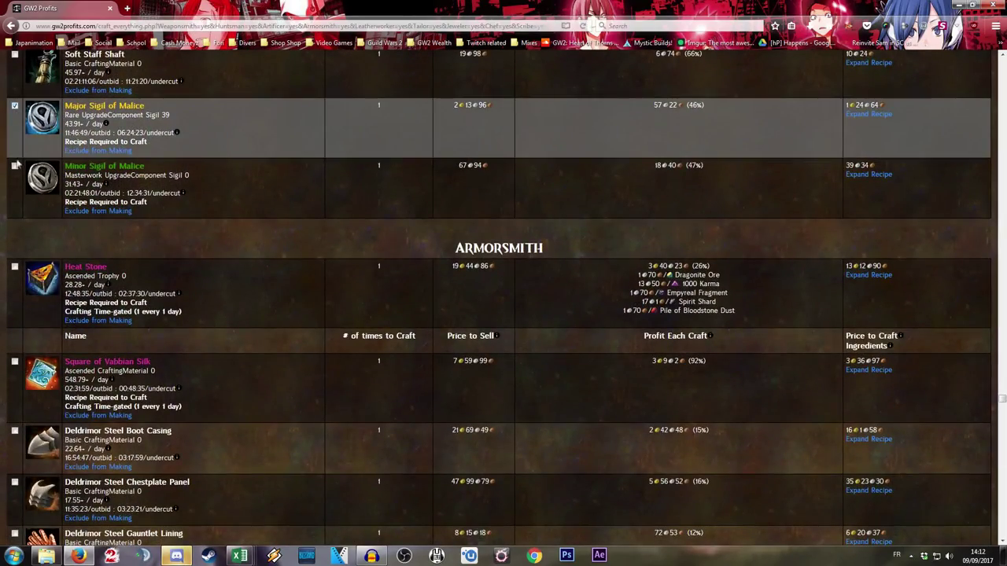
left_click(14, 166)
scroll(116, 244, "down", 2)
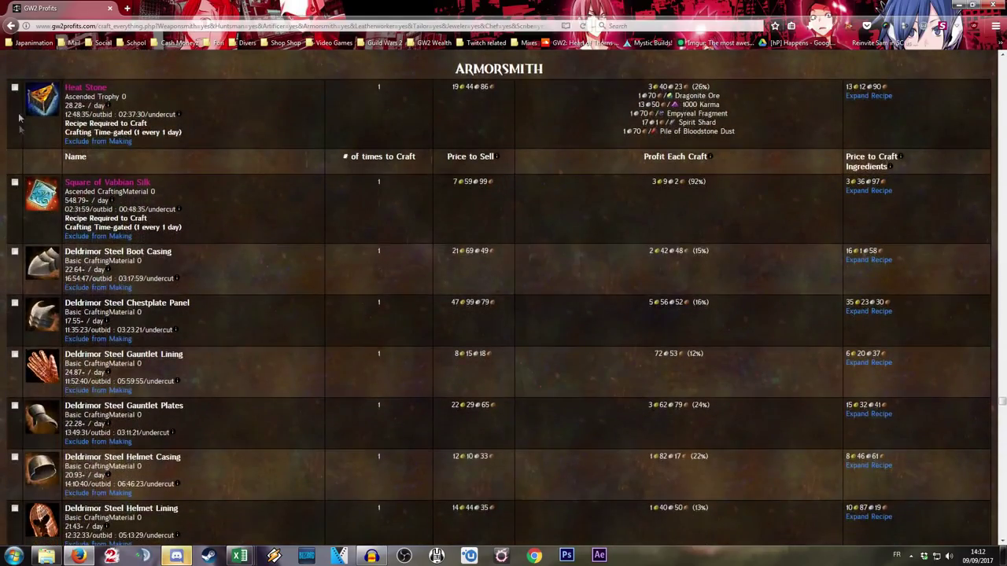
left_click(14, 87)
Check Occam's Carrion Insignia and the Superior Runes of Antitoxin, Exuberance and the Mad King.
scroll(398, 190, "down", 15)
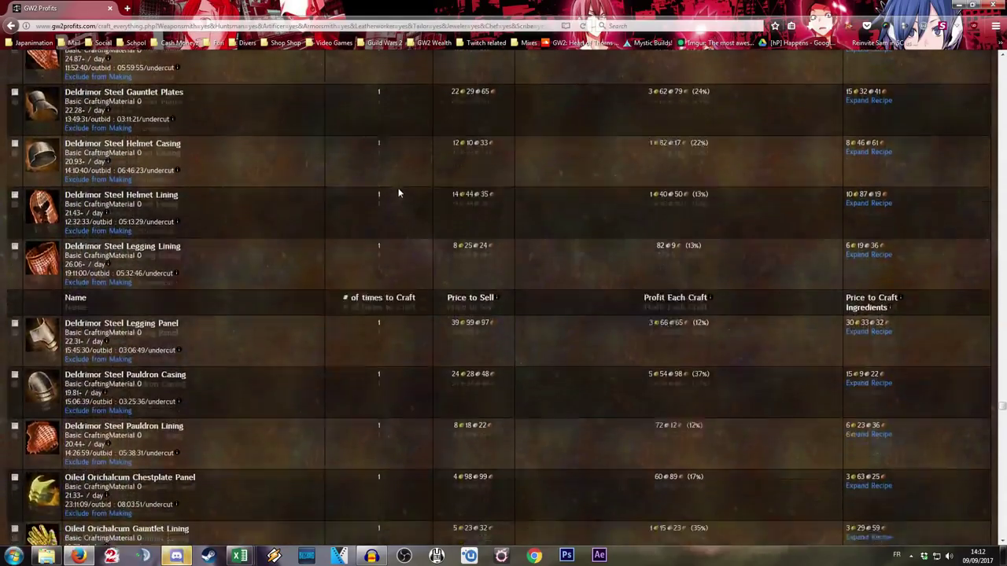
scroll(398, 185, "down", 3)
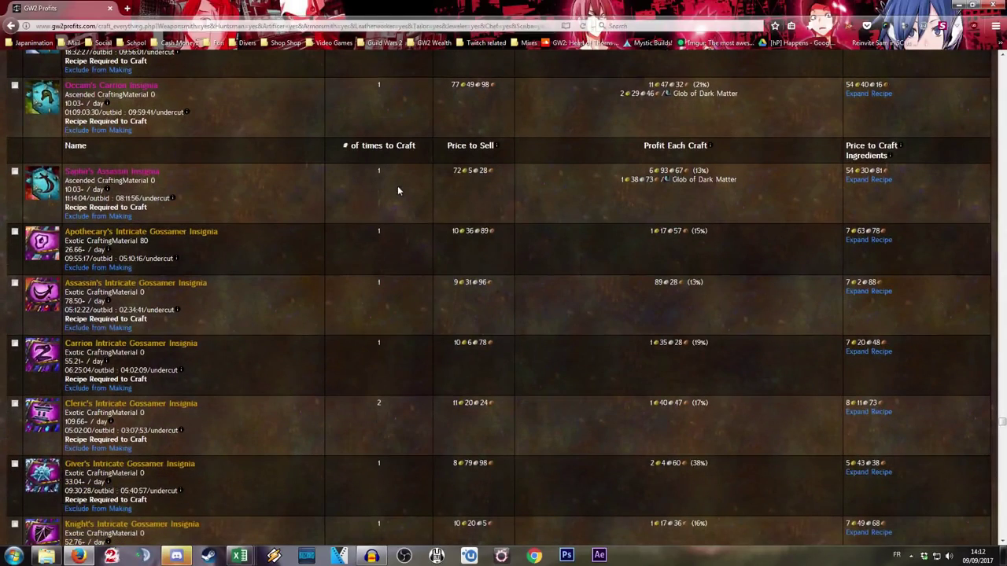
scroll(397, 185, "up", 3)
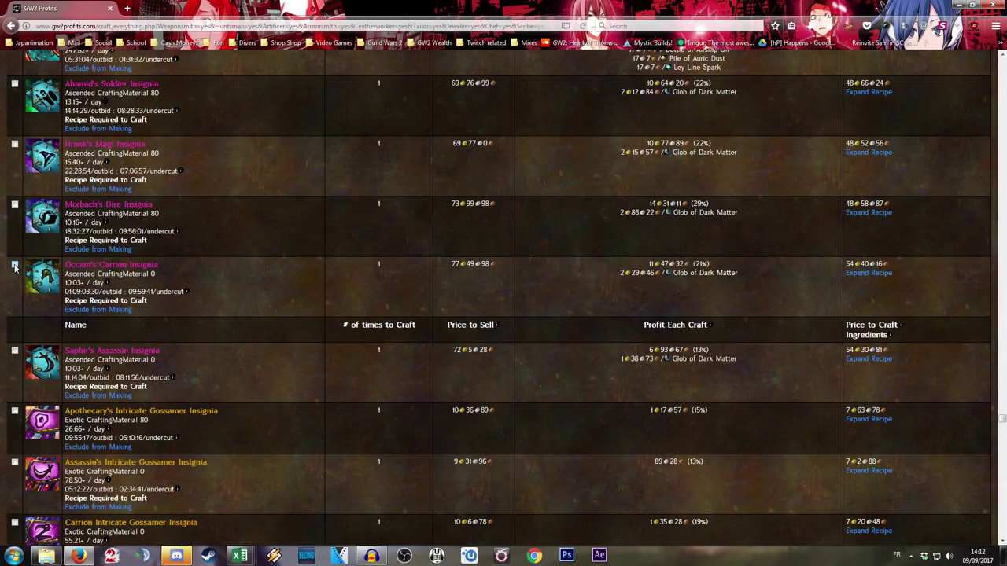
left_click(15, 265)
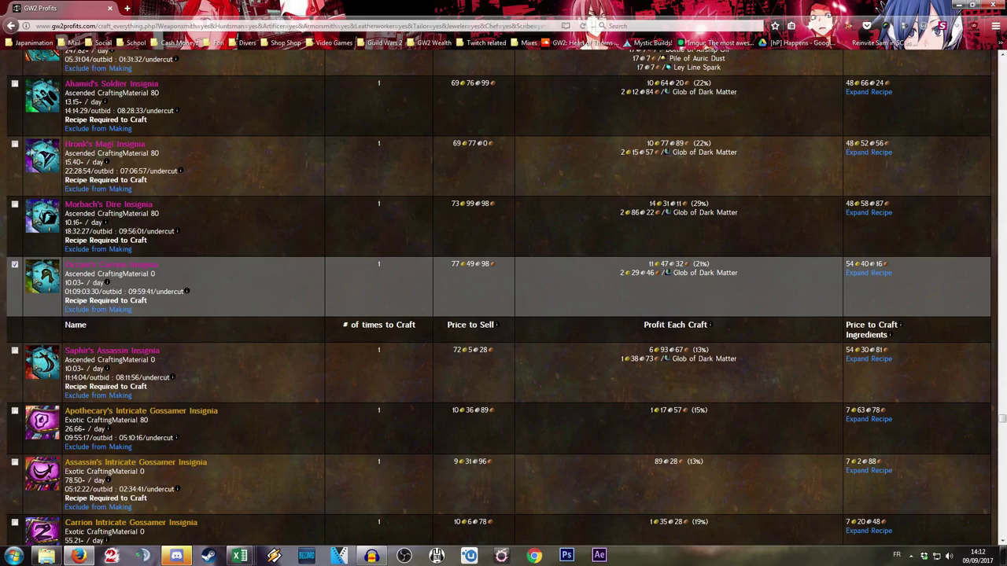
scroll(167, 319, "down", 5)
scroll(166, 317, "down", 5)
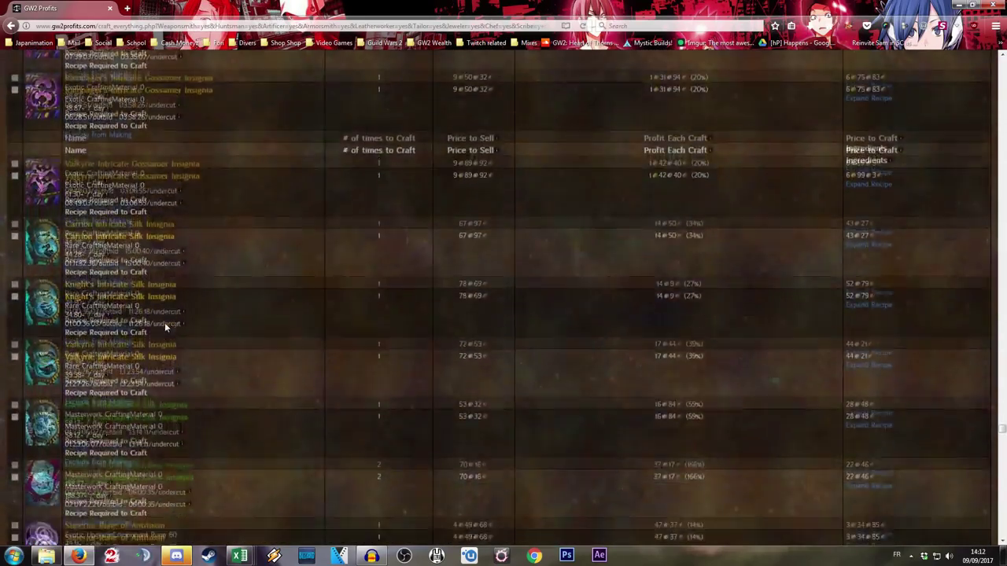
scroll(164, 323, "down", 8)
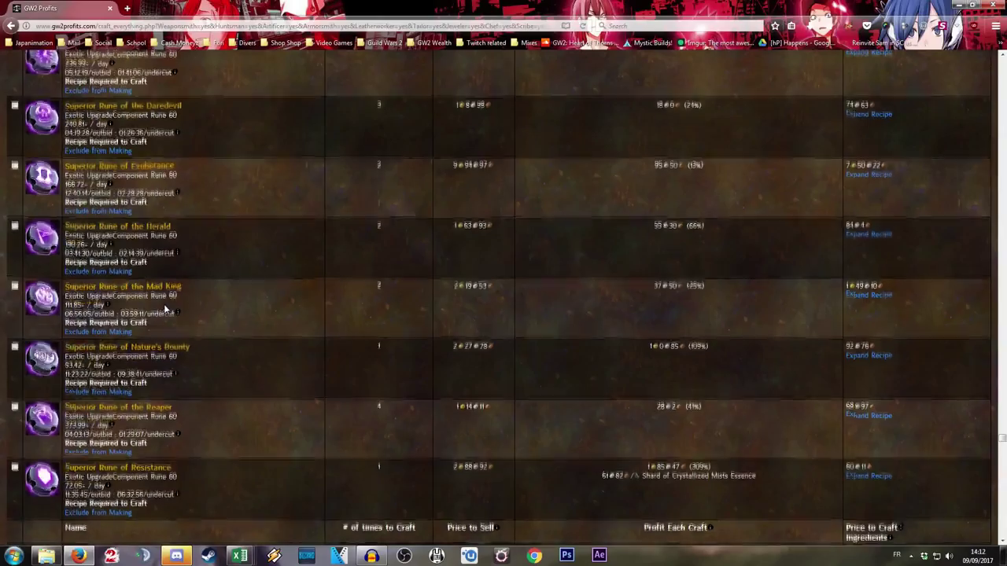
scroll(165, 323, "up", 4)
left_click(14, 196)
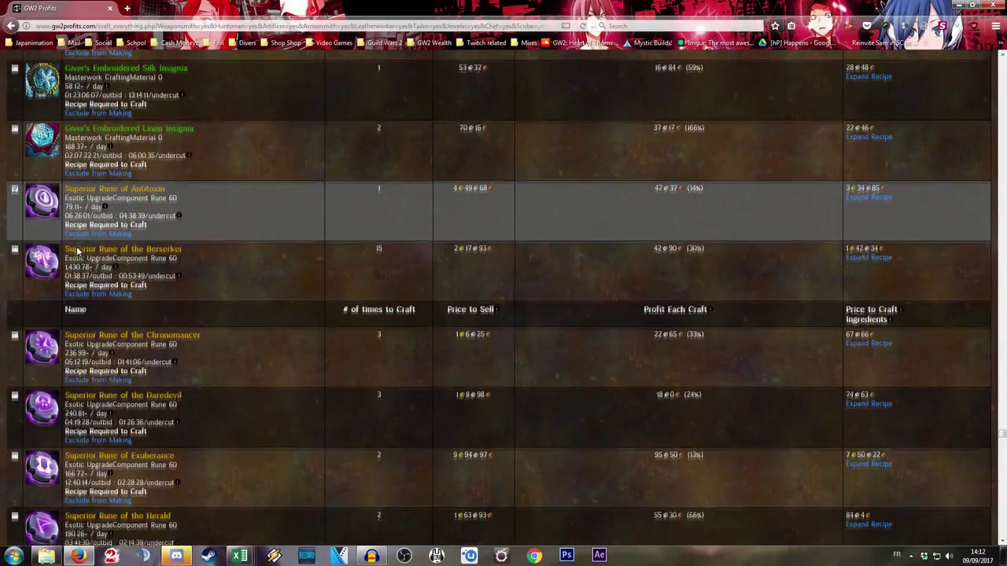
scroll(14, 200, "down", 3)
scroll(103, 113, "down", 2)
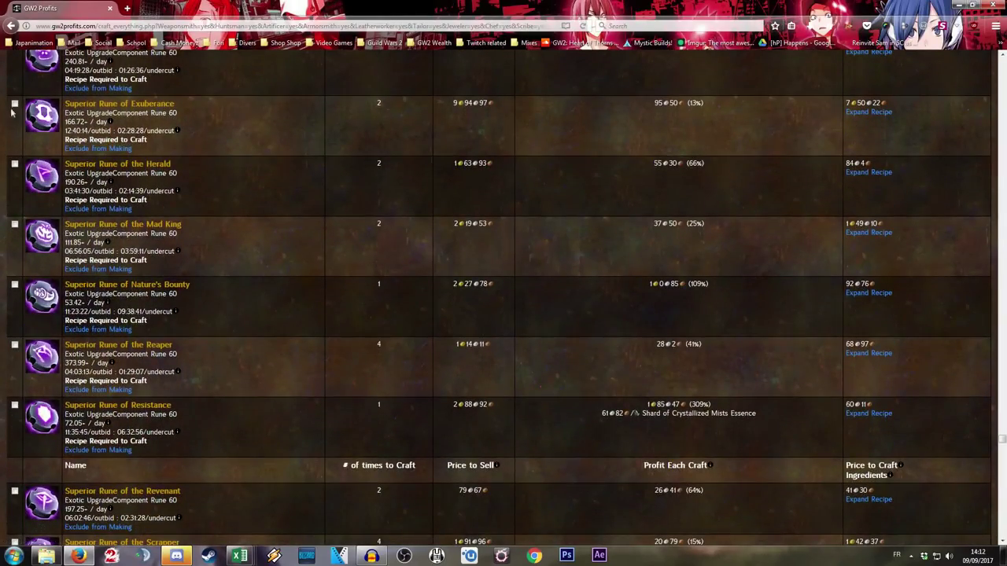
left_click(103, 112)
scroll(216, 227, "down", 1)
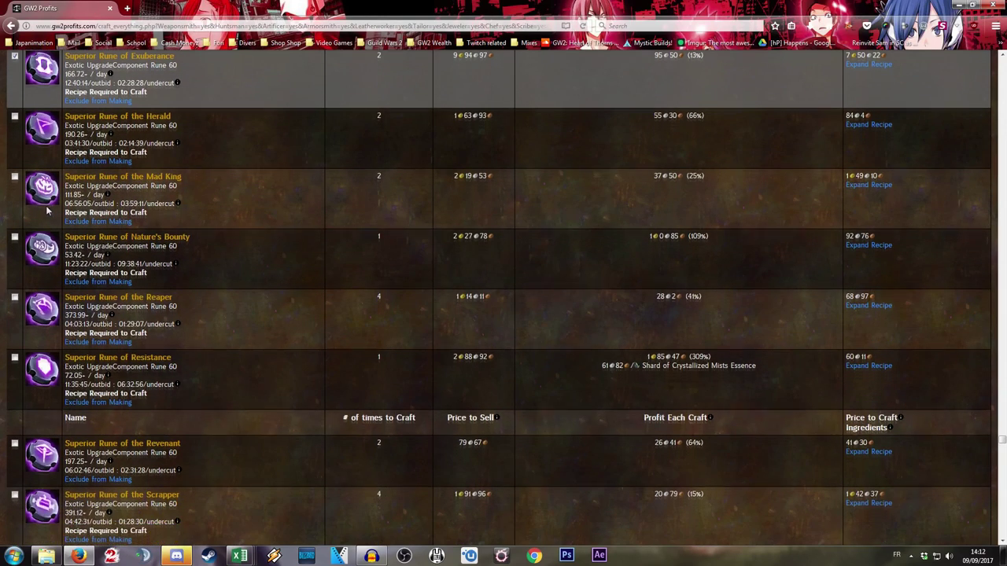
left_click(30, 177)
Check Superior Rune of Tormenting, Grow Lamp and Winterberry Sorbet for exclusion.
scroll(163, 238, "down", 2)
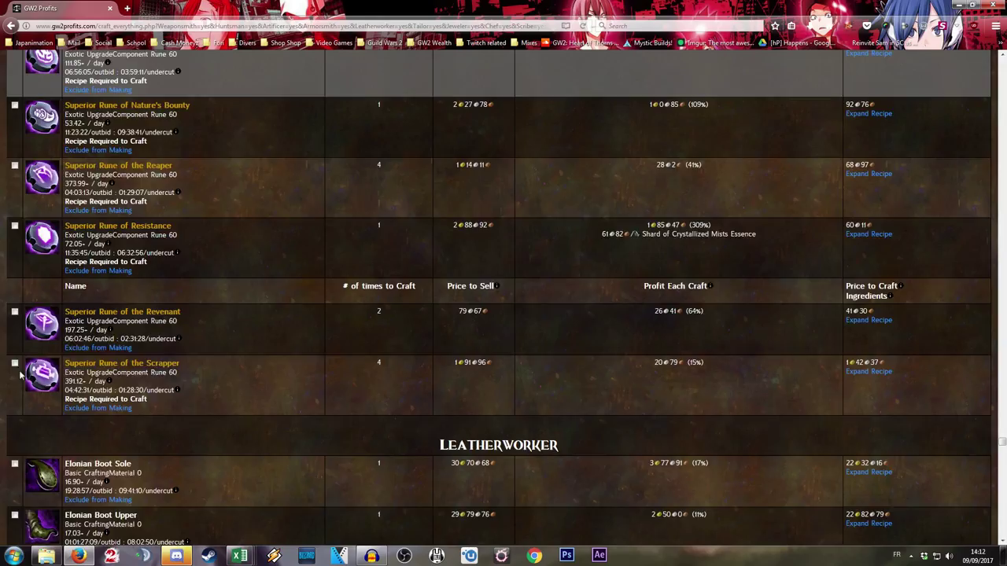
scroll(21, 375, "down", 20)
scroll(127, 373, "down", 8)
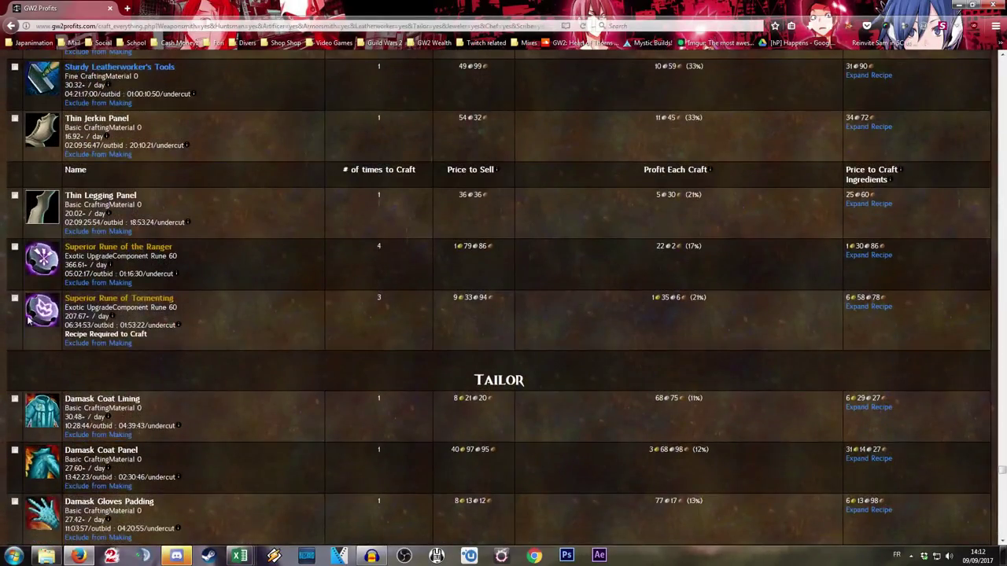
left_click(14, 302)
scroll(124, 275, "down", 5)
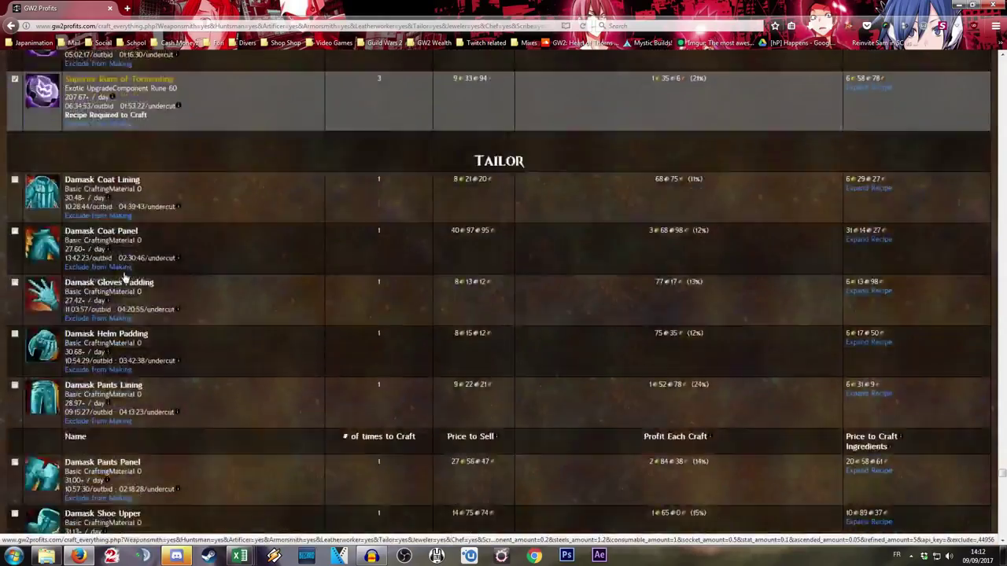
scroll(124, 269, "down", 20)
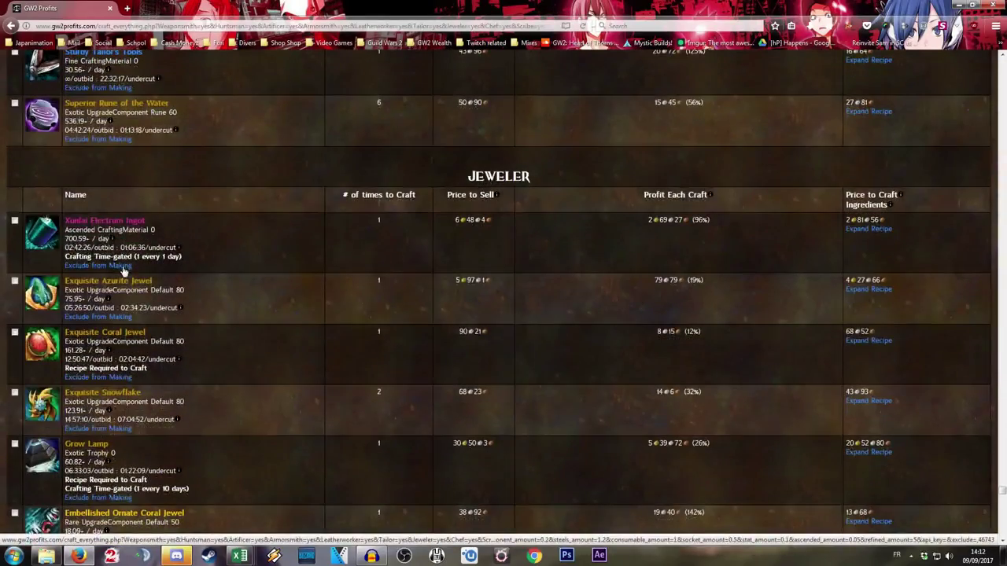
scroll(70, 220, "down", 3)
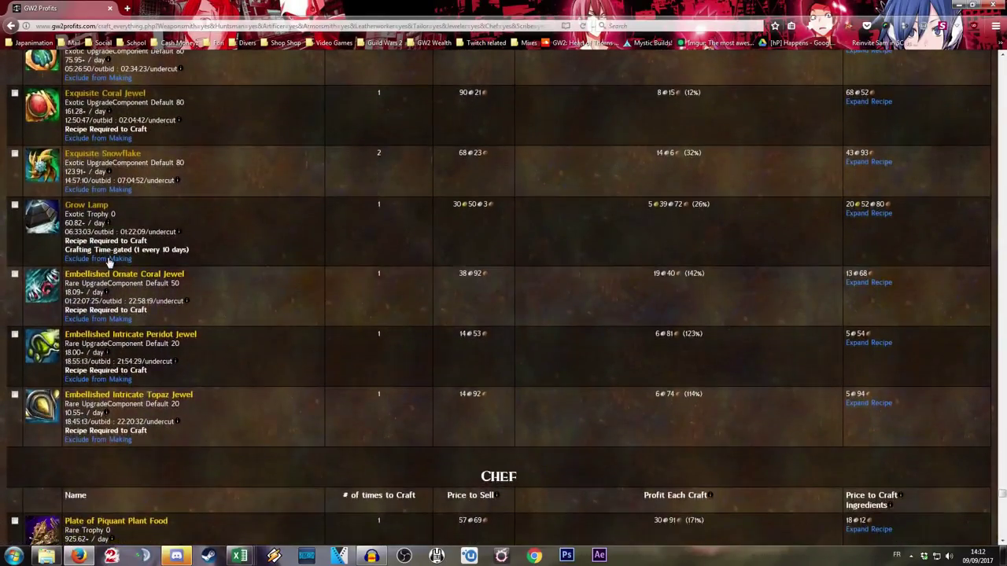
left_click(15, 204)
scroll(157, 216, "down", 7)
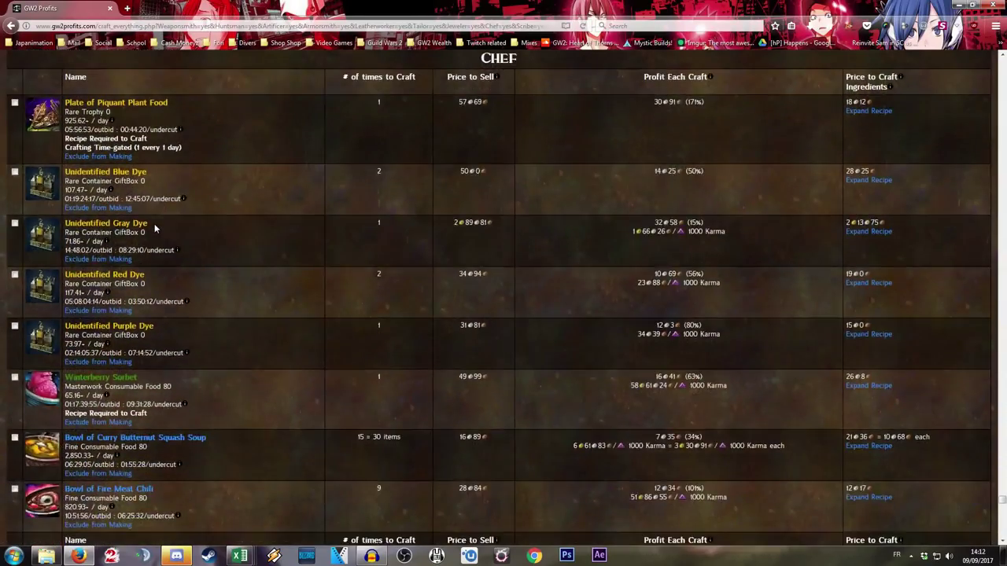
scroll(122, 225, "down", 1)
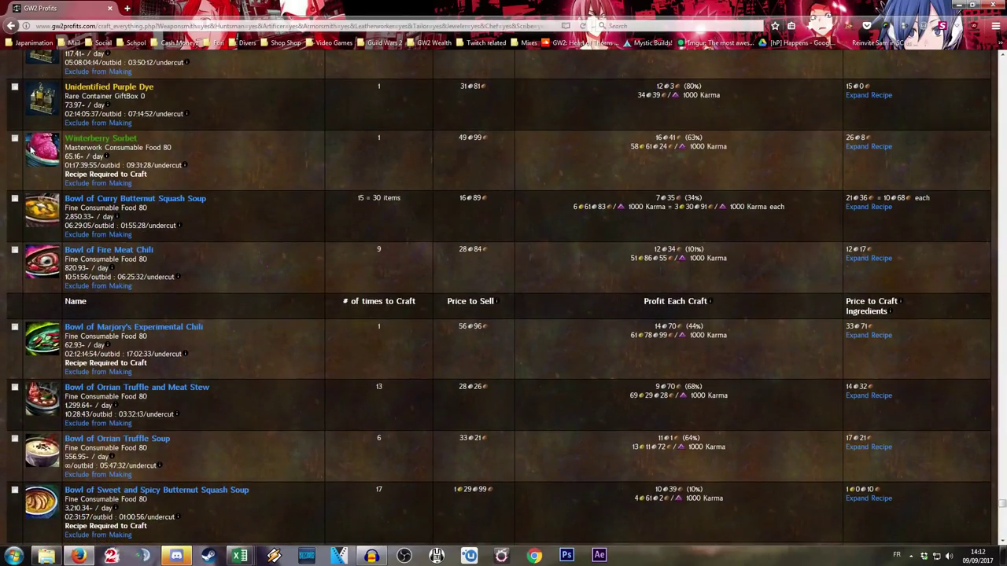
left_click(14, 139)
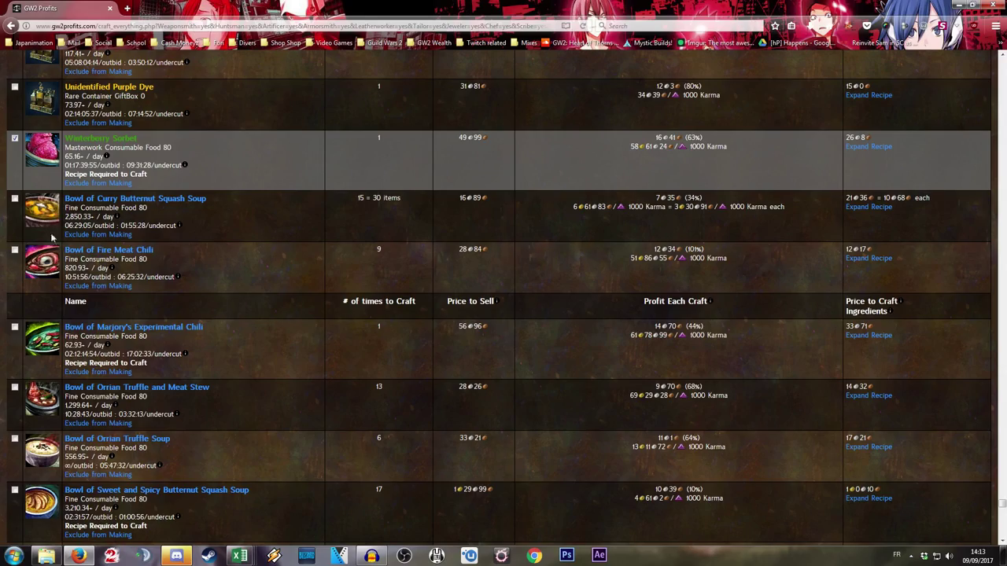
scroll(208, 173, "down", 3)
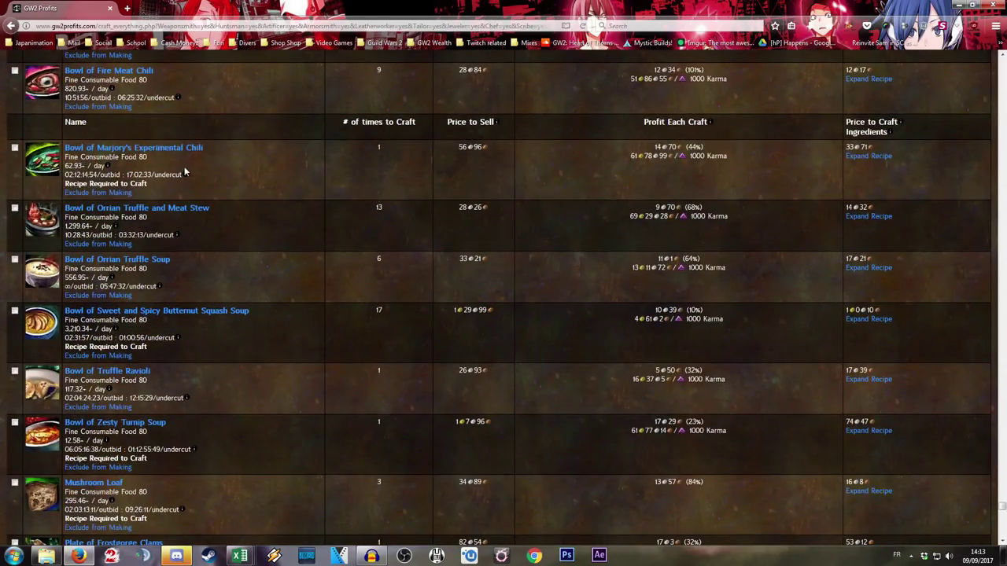
scroll(134, 169, "down", 6)
scroll(122, 171, "down", 2)
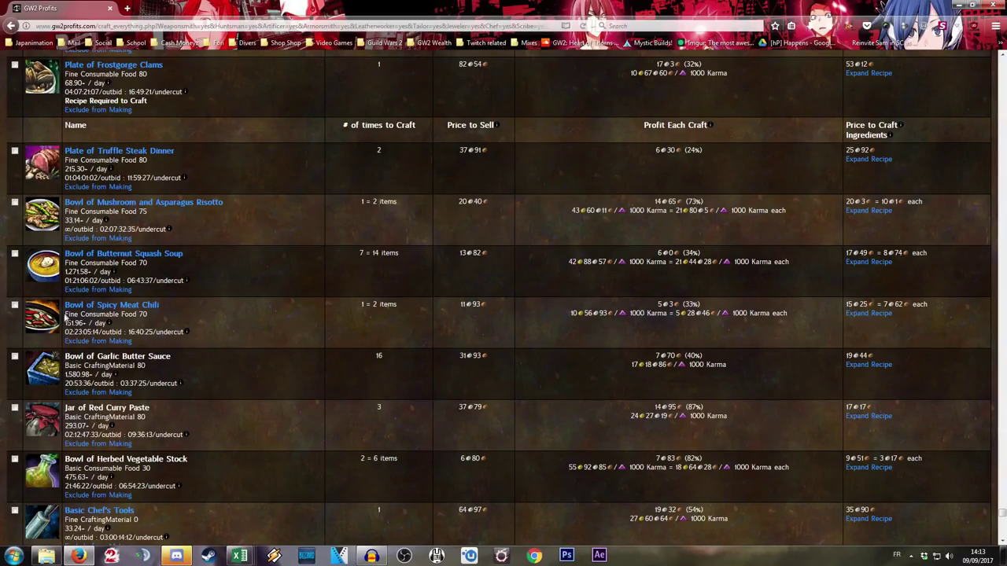
scroll(61, 177, "down", 14)
scroll(70, 265, "up", 3)
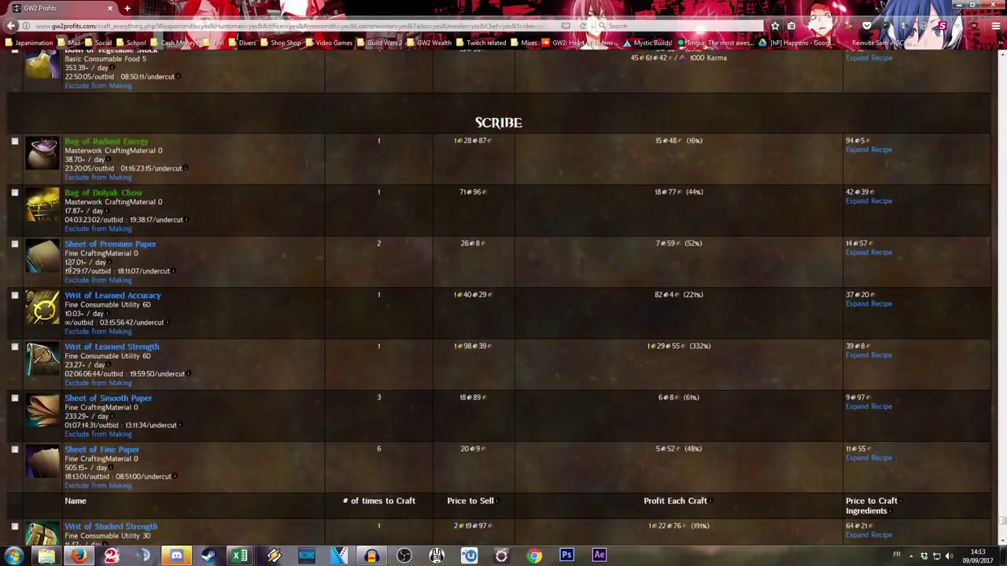
scroll(71, 266, "down", 9)
scroll(70, 265, "up", 1)
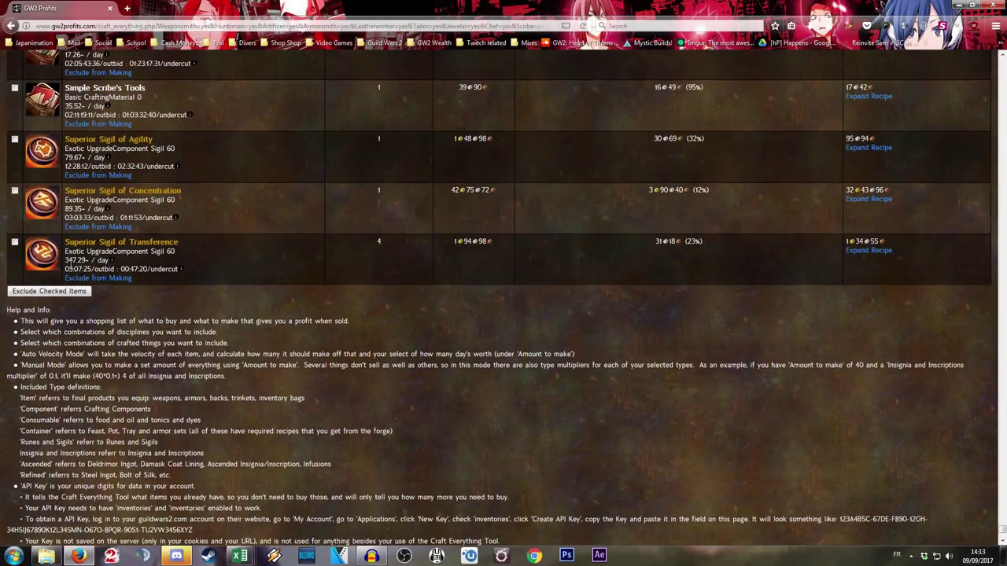
Exclude all checked items, bringing total profit down to 259g 7s 36c (22.3%).
left_click(71, 295)
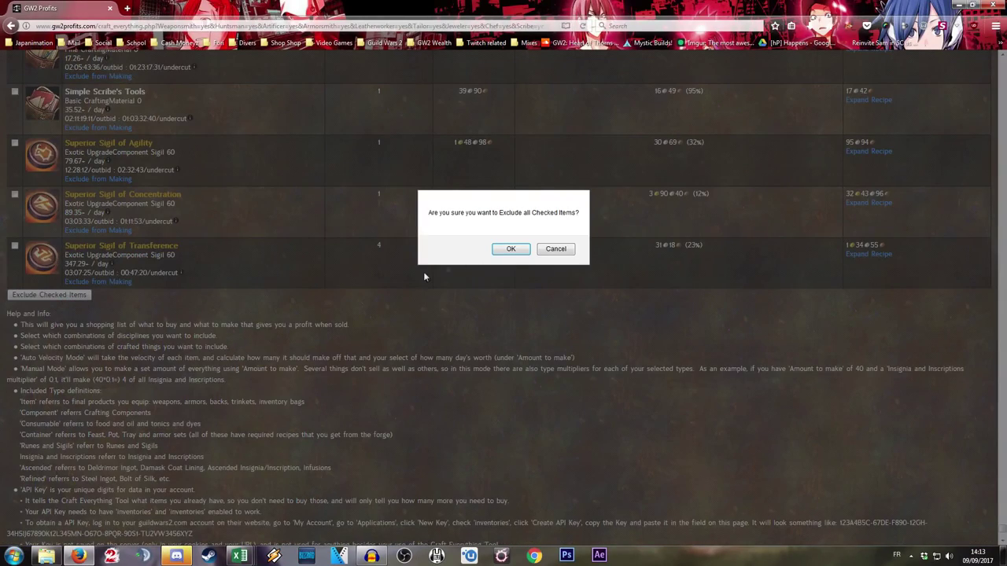
left_click(516, 250)
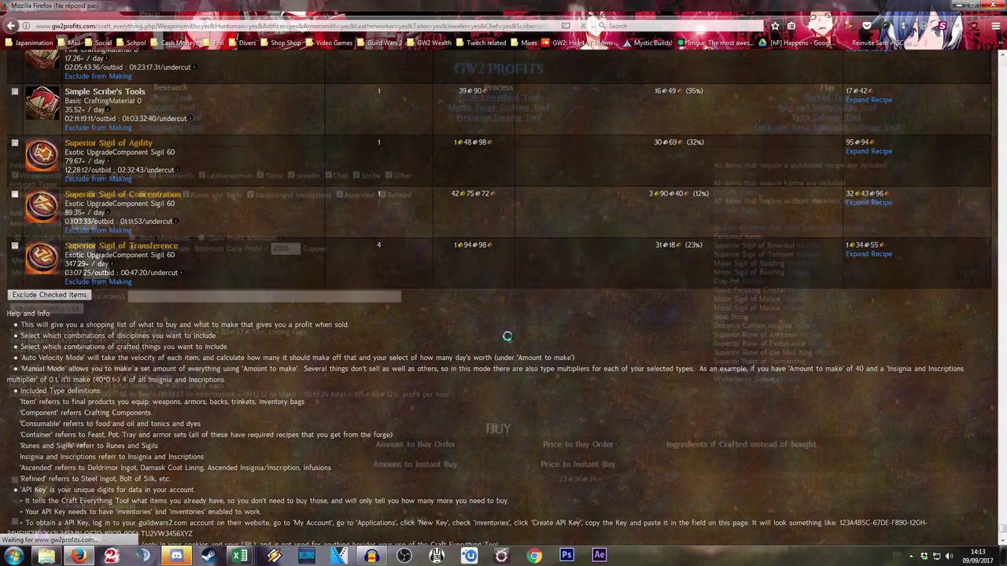
scroll(266, 326, "down", 2)
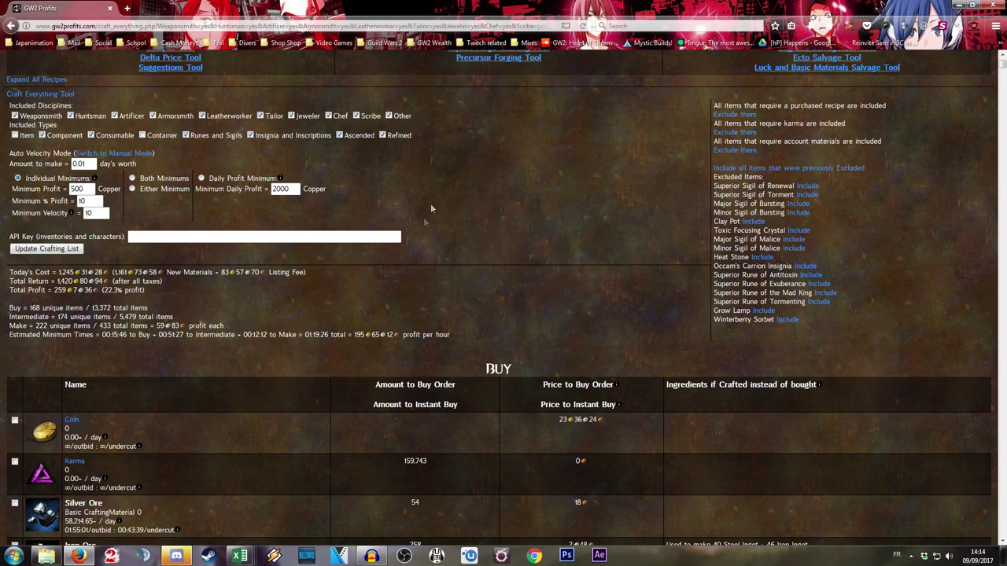
scroll(441, 196, "down", 3)
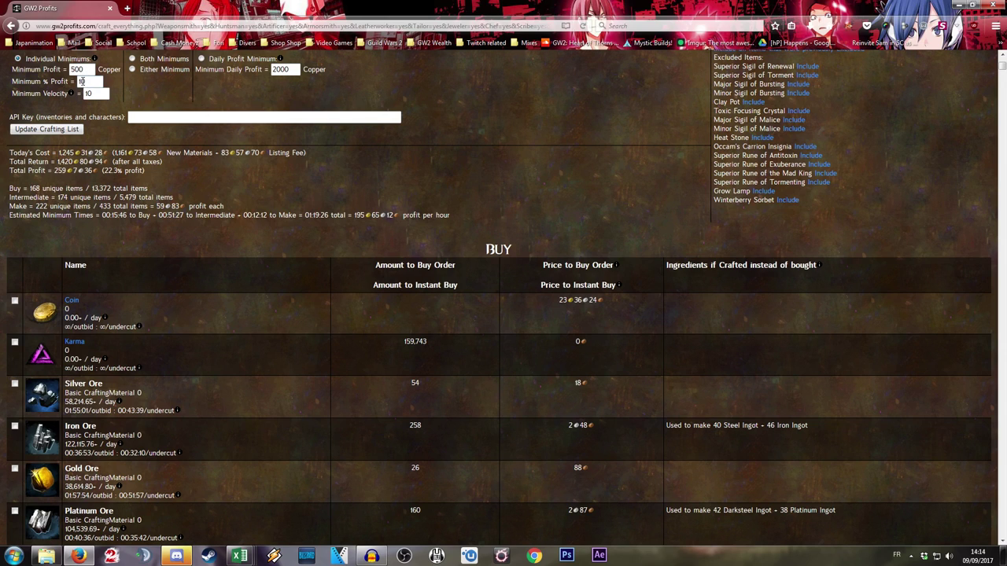
scroll(110, 105, "up", 1)
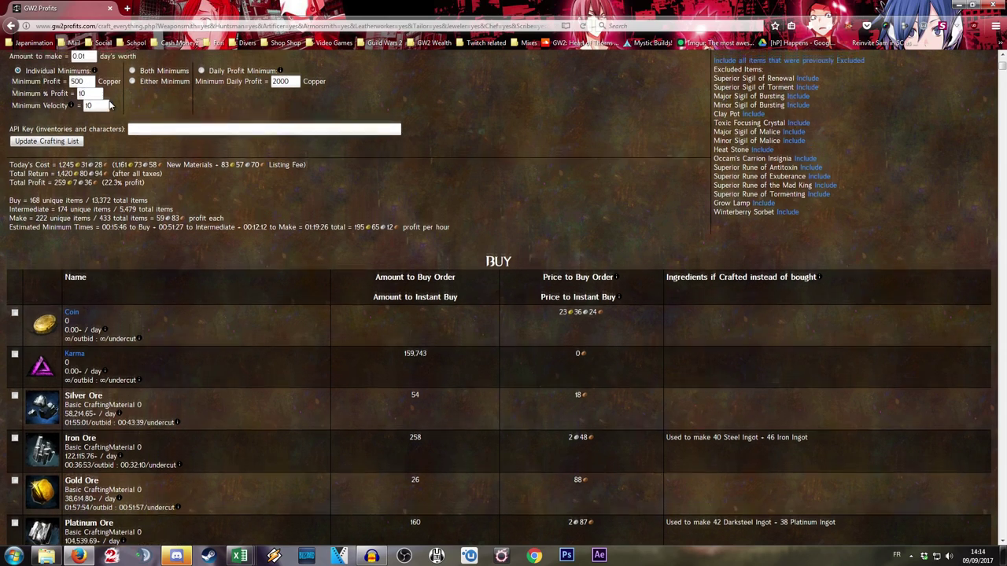
scroll(111, 104, "up", 1)
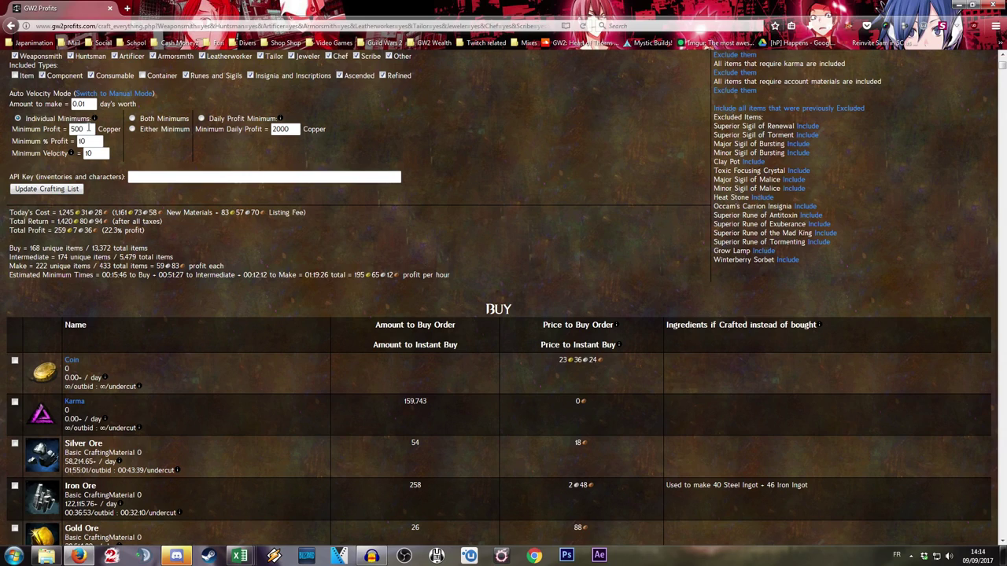
left_click(133, 118)
Recalculate the crafting list with Both Minimums selected.
key("Return")
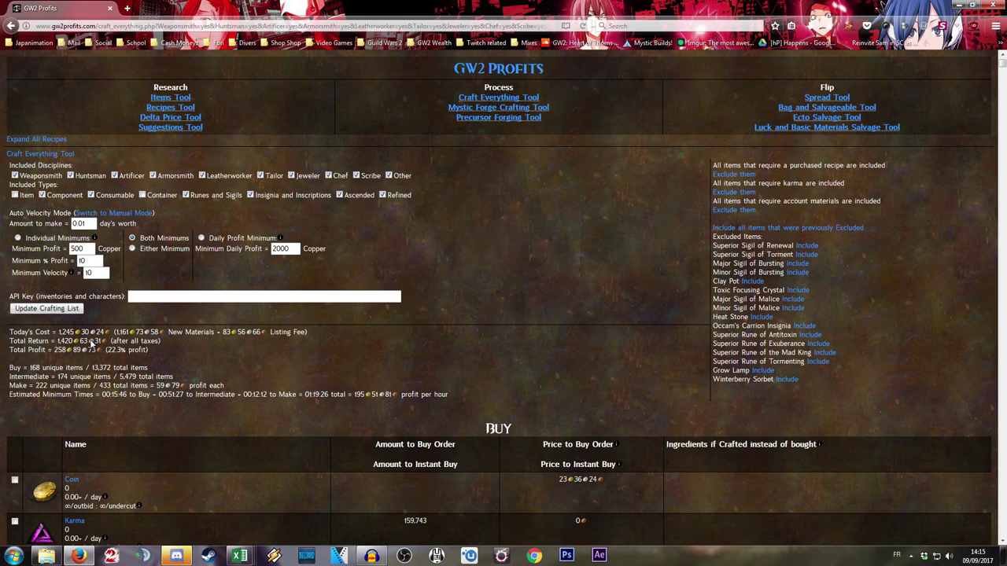
scroll(161, 324, "down", 3)
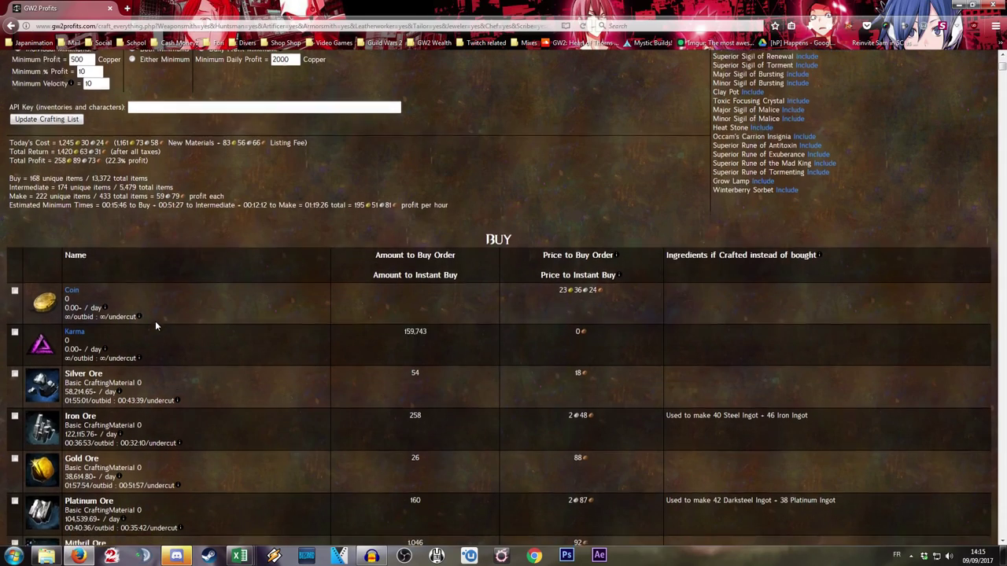
scroll(155, 321, "up", 2)
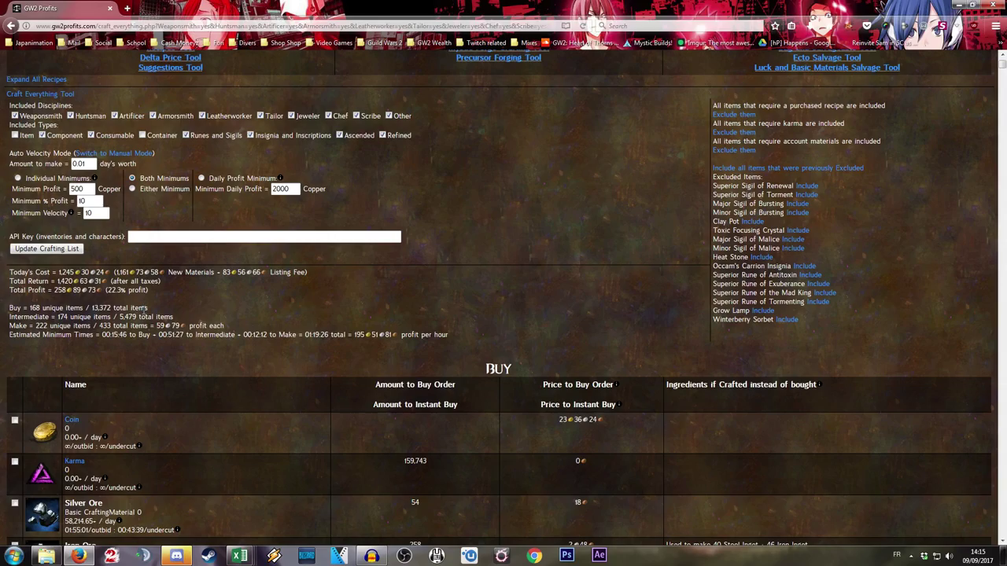
scroll(145, 307, "down", 9)
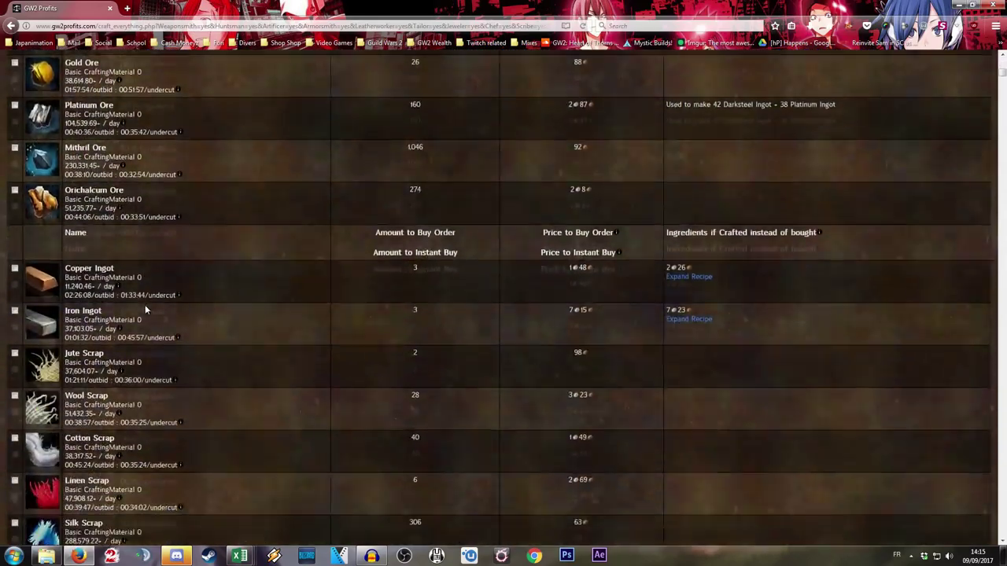
scroll(144, 307, "up", 10)
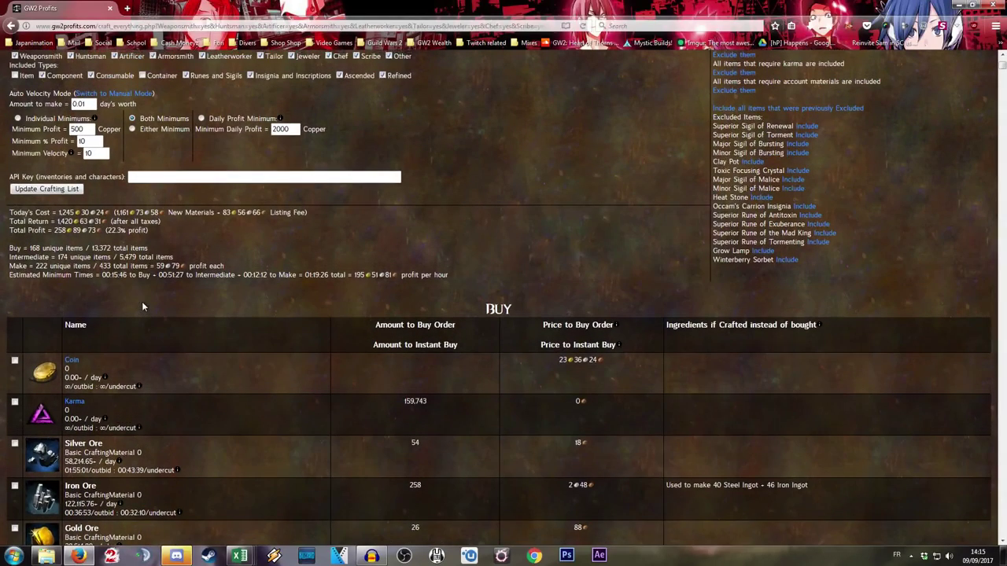